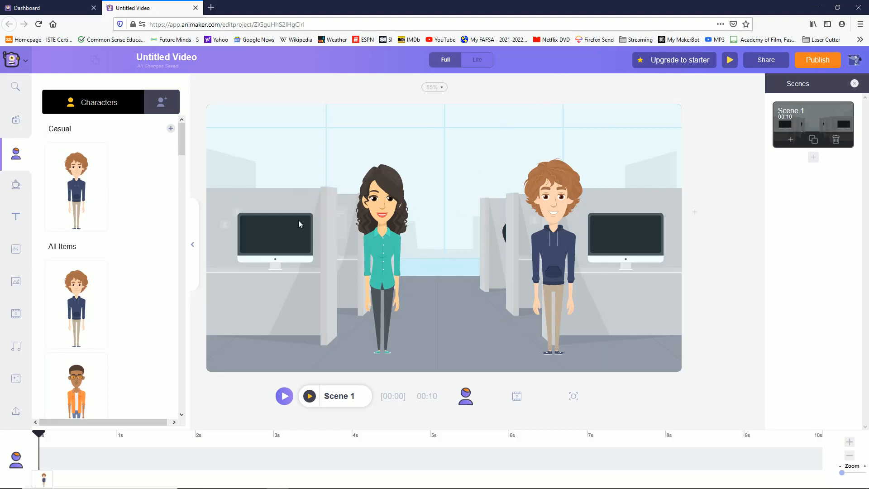
Step: Recolour the woman's top wear to bright cyan from the color palette
left_click(378, 221)
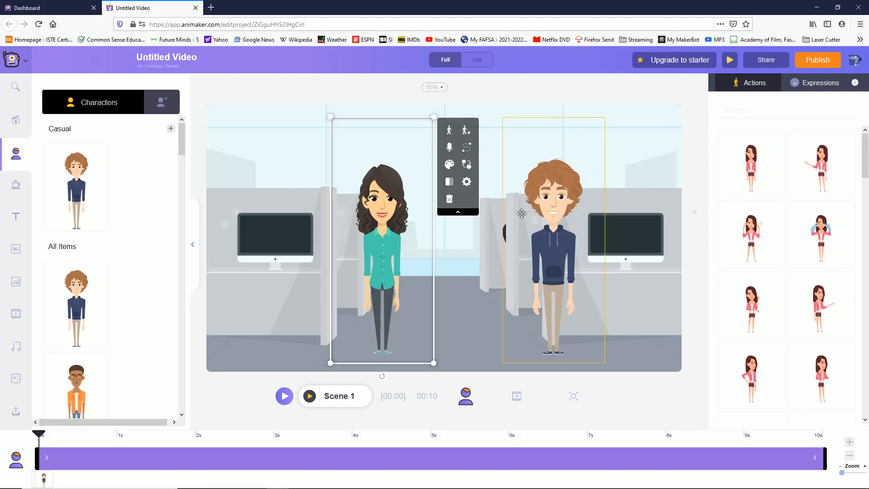
left_click(449, 165)
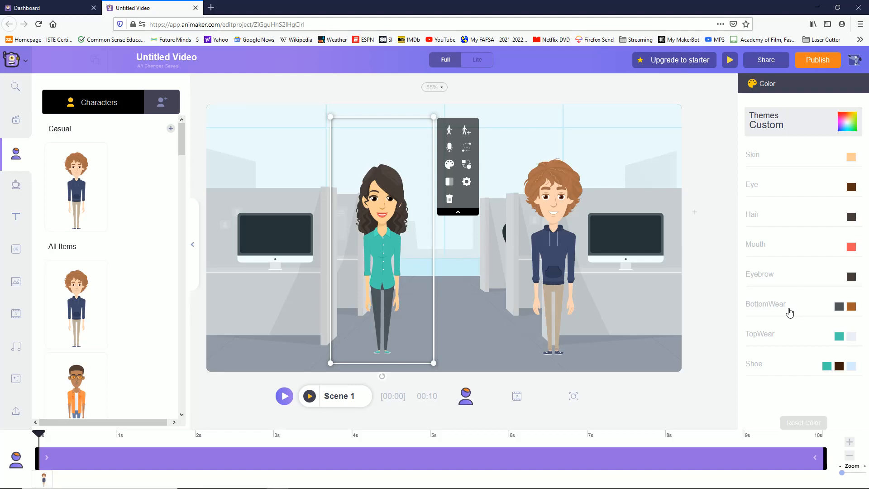
left_click(839, 337)
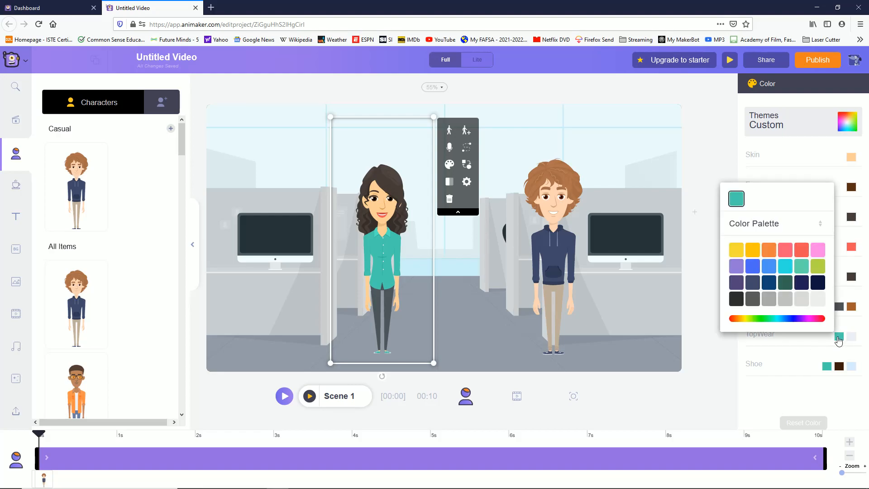
left_click(803, 250)
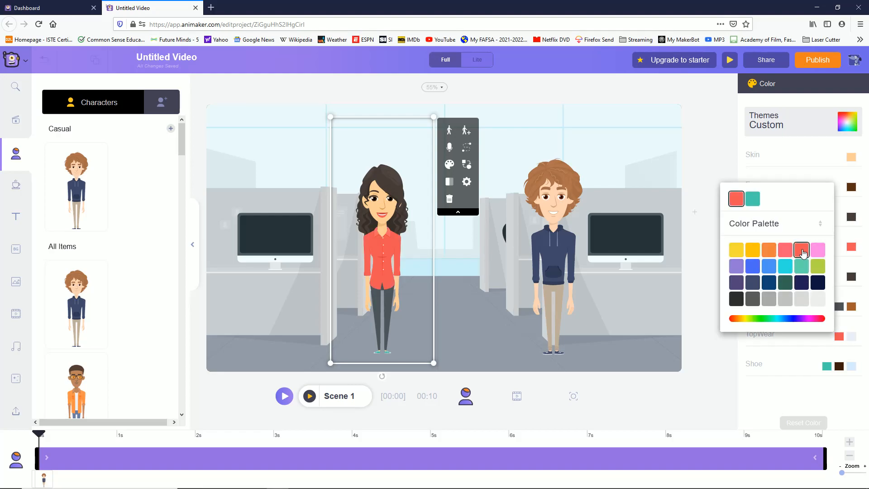
left_click(787, 268)
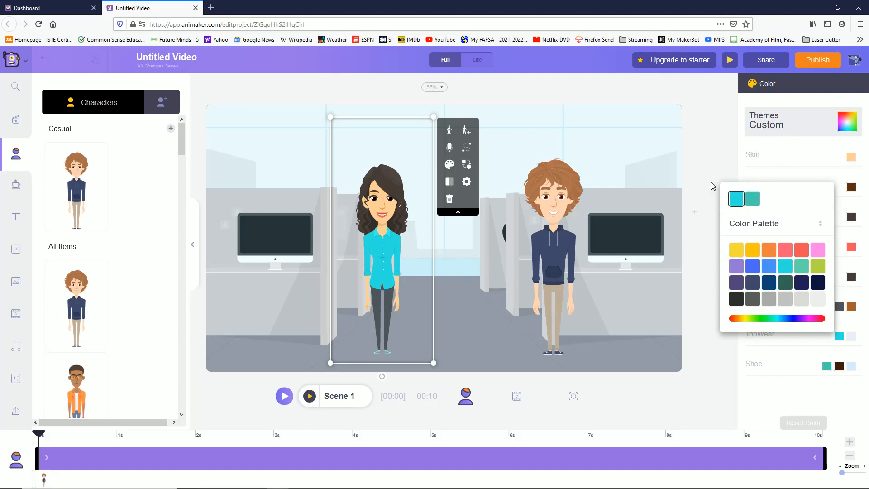
left_click(616, 109)
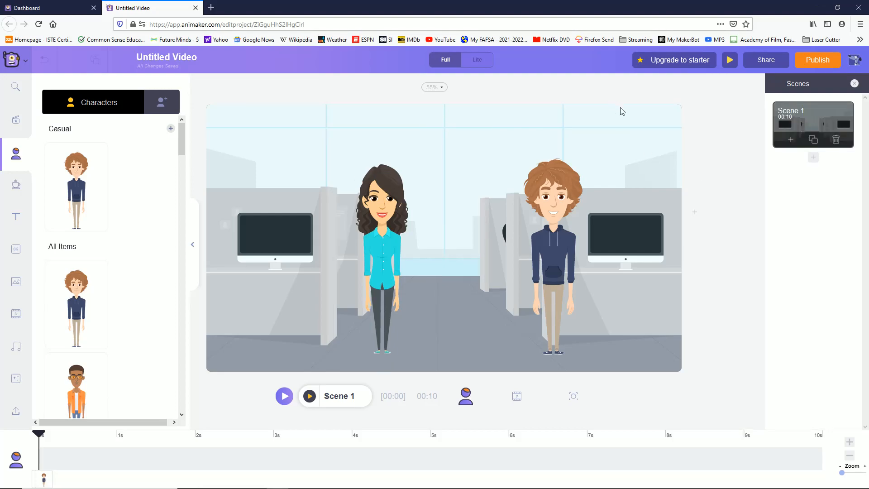
Step: Give the woman the turned, arm-gesturing action and try flipping her horizontally and vertically
left_click(386, 228)
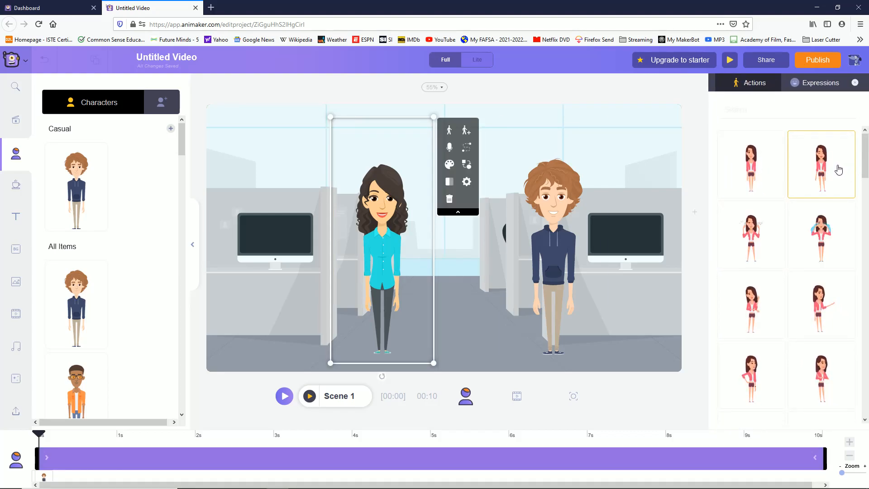
left_click(814, 315)
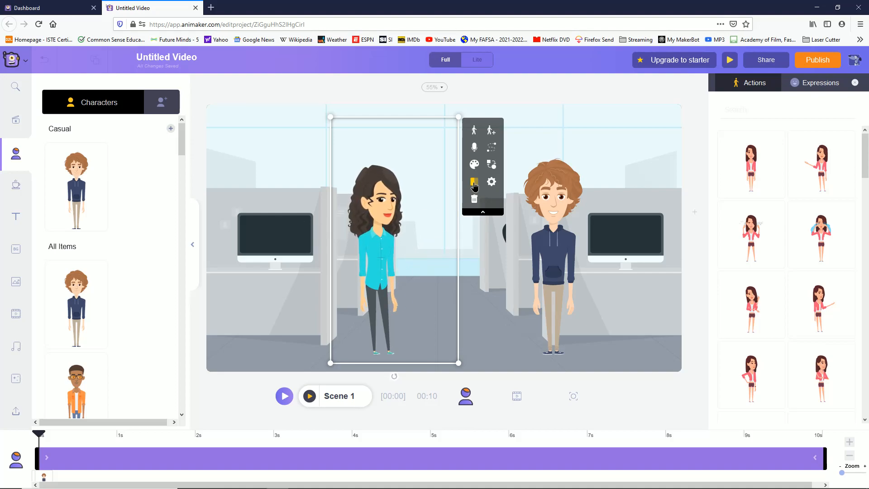
left_click(474, 183)
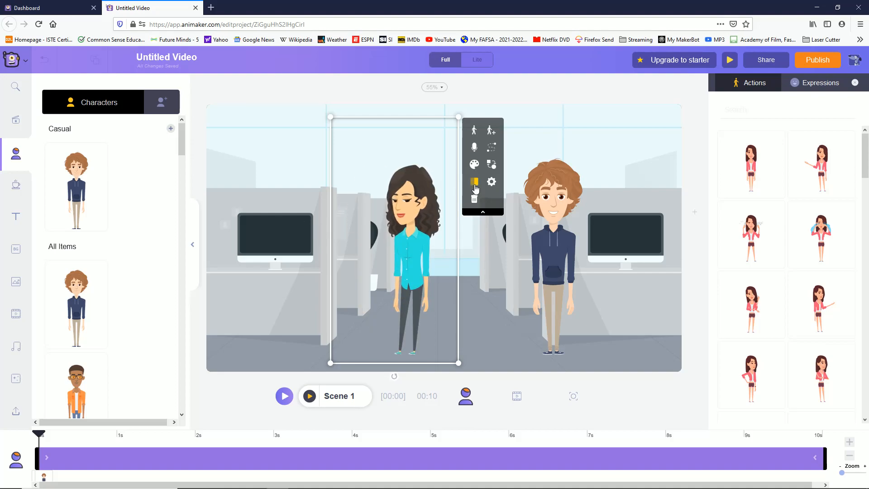
left_click(475, 185)
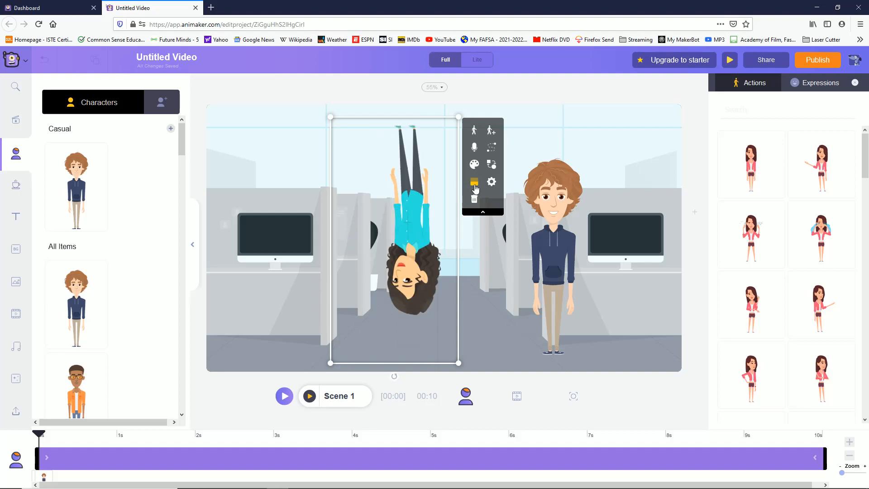
left_click(474, 184)
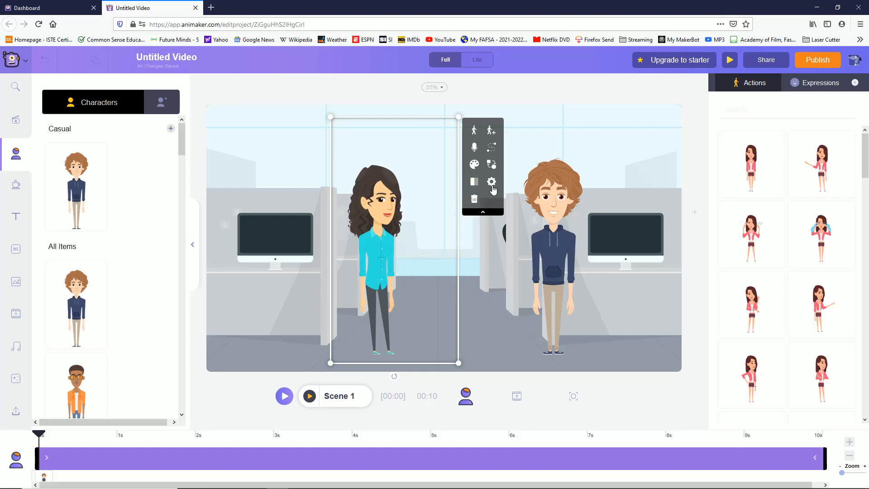
Step: Look at the woman's settings for enter and exit effects, transparency and arrangement
left_click(492, 182)
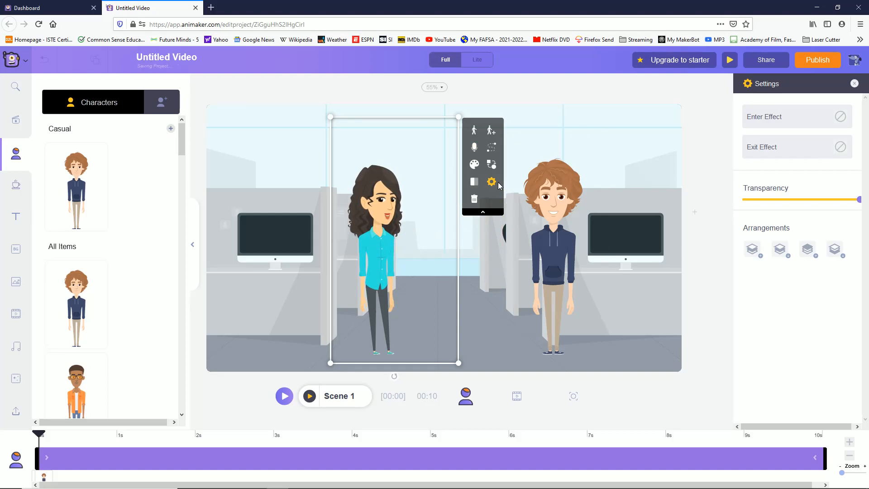
left_click(498, 185)
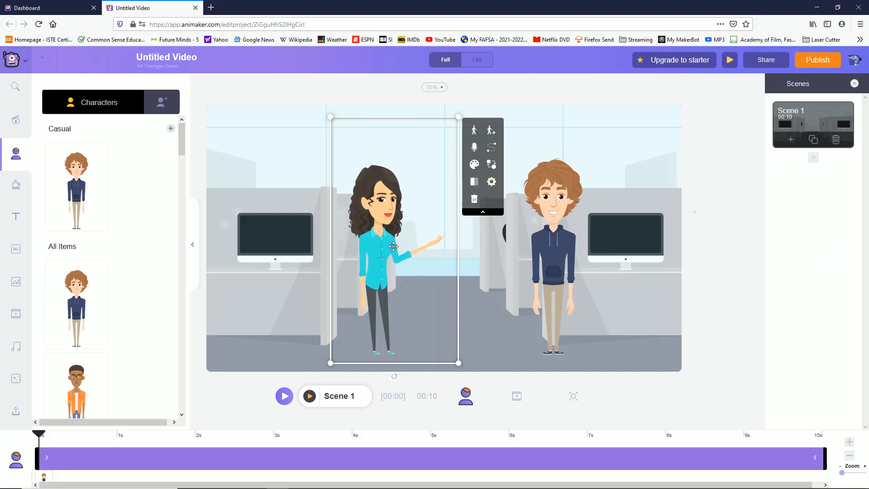
Step: Return the woman to the front-facing standing pose and move her just off the left edge of the scene
left_click(475, 133)
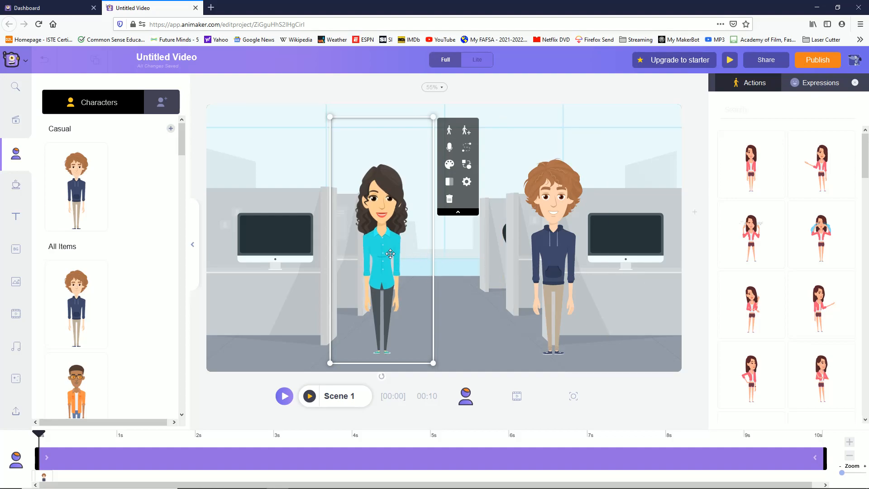
left_click(194, 245)
left_click_drag(391, 276, 180, 275)
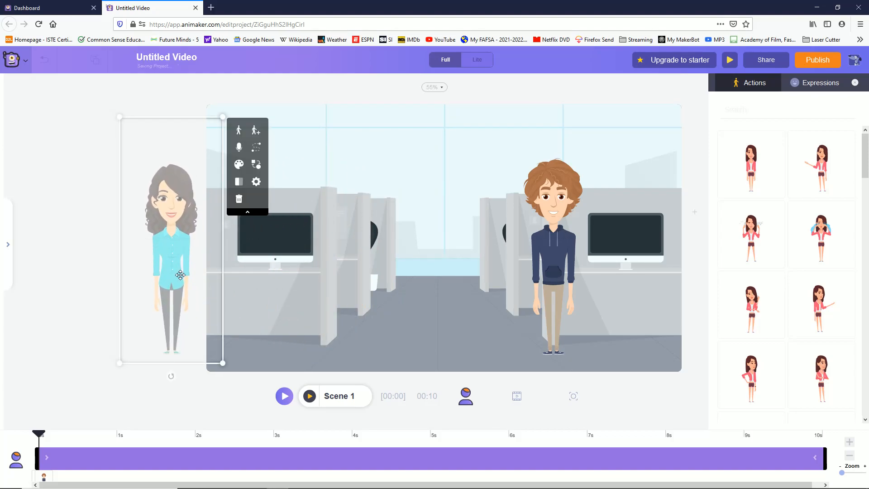
Step: Start an action sequence for the woman and set its first action to the side-view walk
left_click(254, 135)
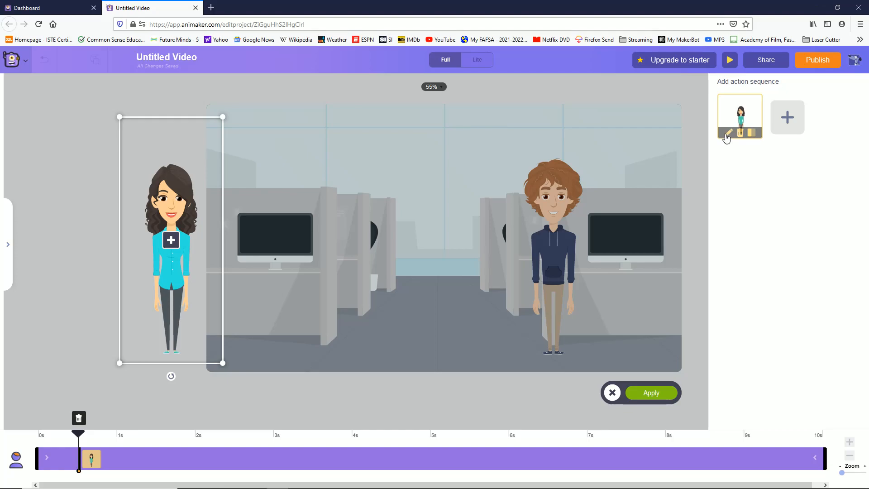
left_click(727, 134)
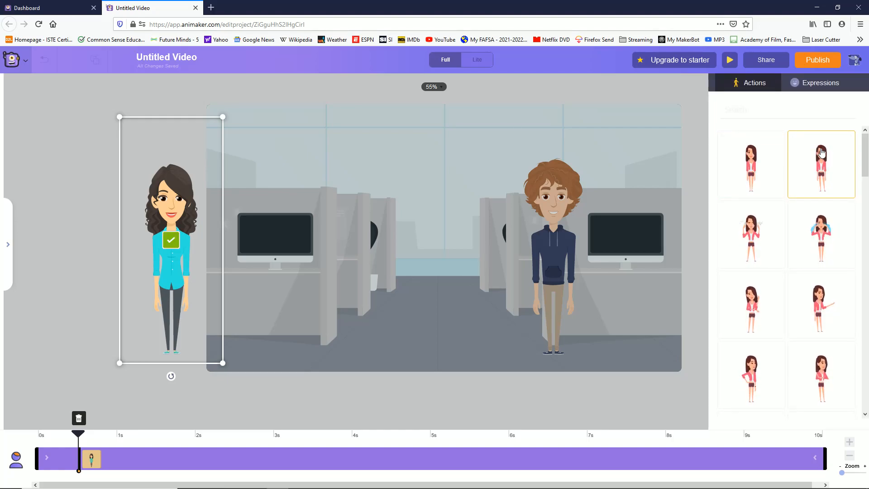
left_click_drag(864, 158, 849, 211)
left_click(823, 333)
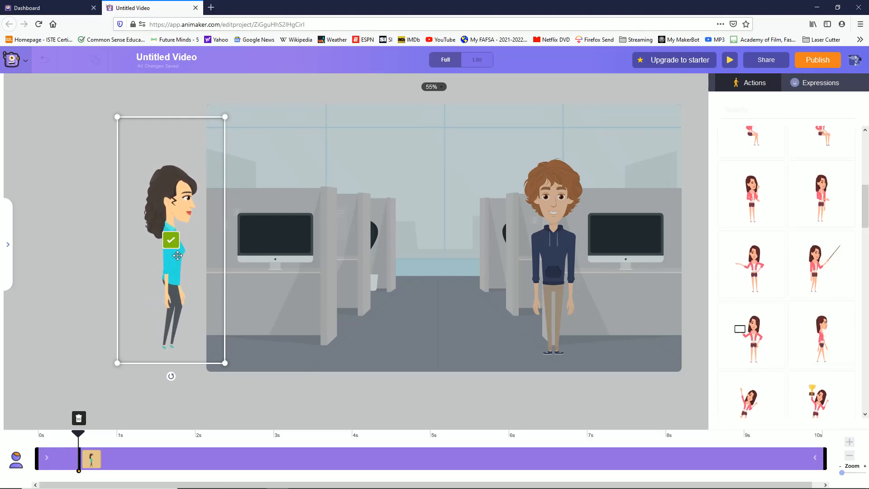
left_click(172, 242)
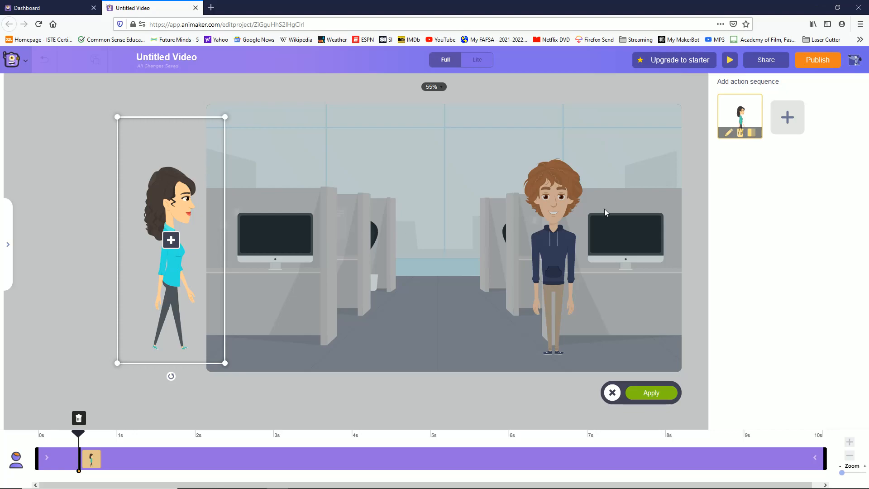
Step: Add a second walking action that ends with the woman at the centre of the scene
left_click(786, 119)
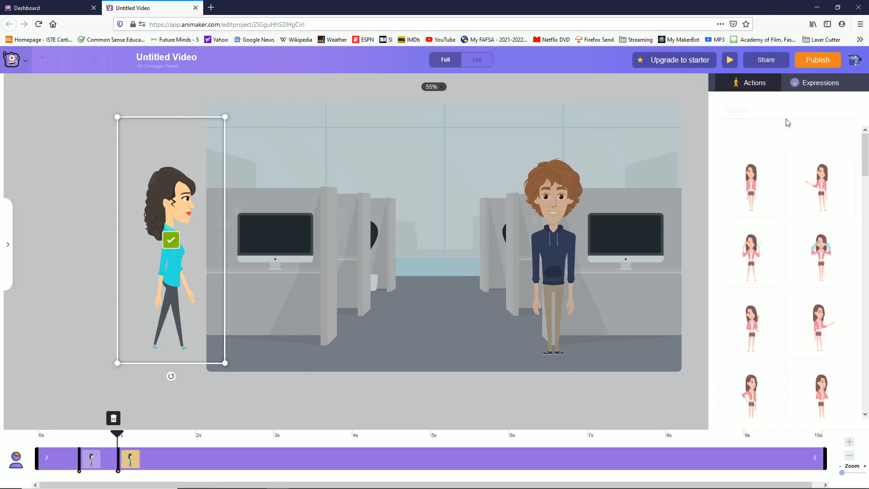
left_click_drag(157, 279, 435, 275)
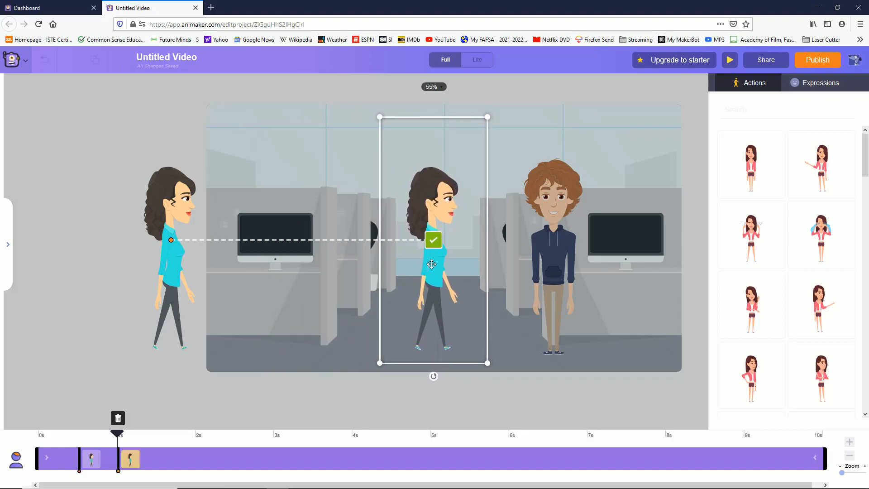
left_click(433, 244)
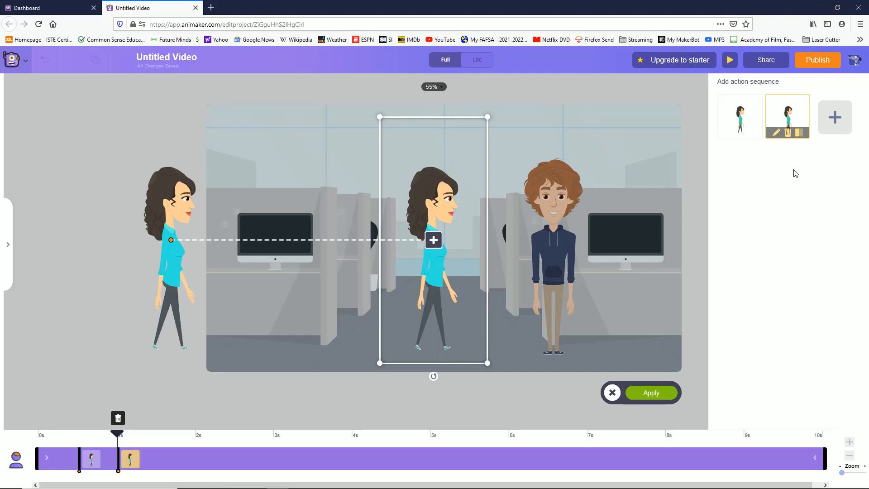
Step: Add a third action at the scene's centre, trying crying and angry poses before choosing the thinking pose
left_click(827, 125)
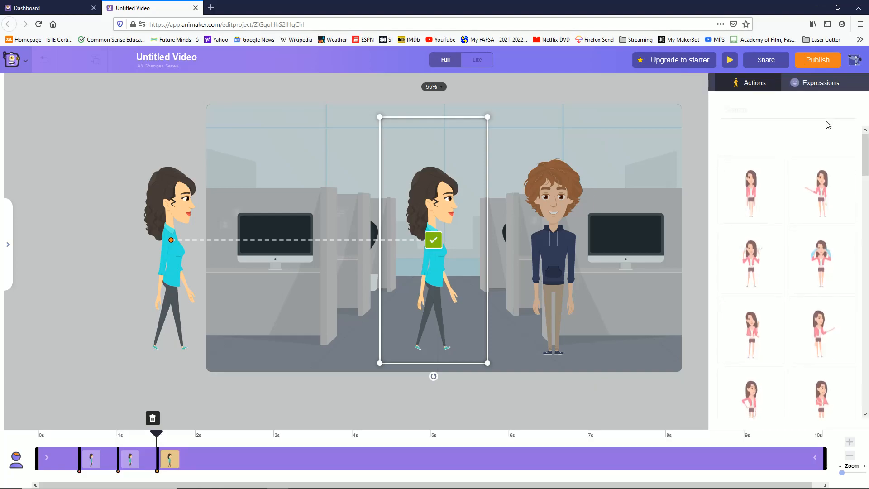
left_click(819, 233)
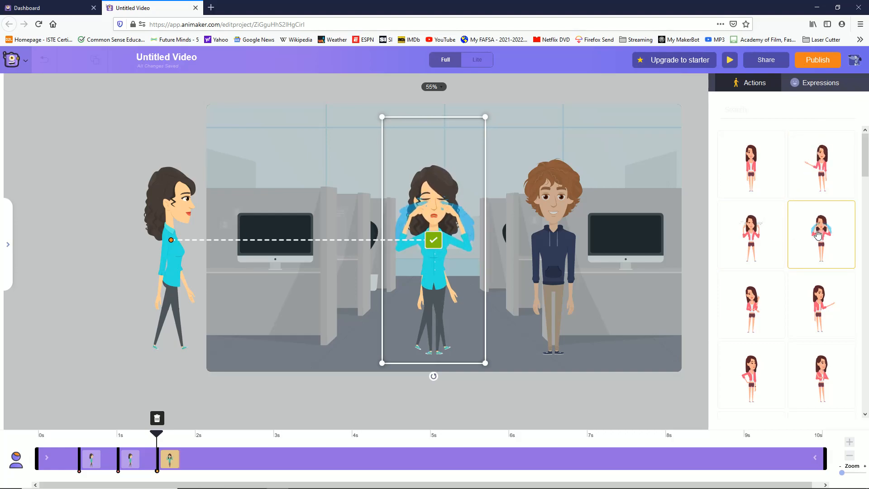
left_click(752, 298)
left_click(757, 240)
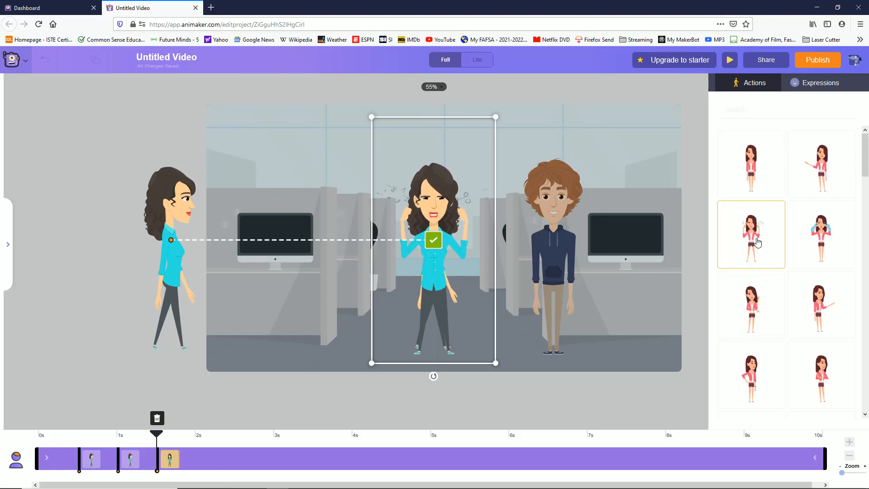
left_click(753, 314)
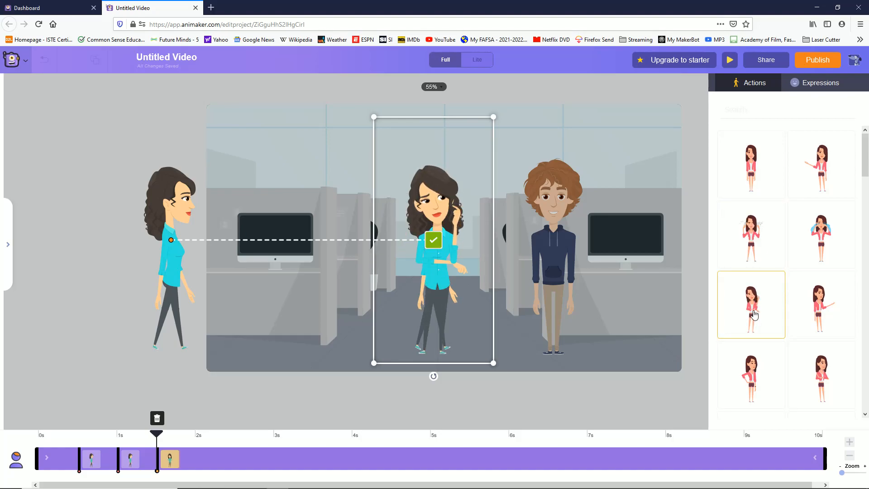
left_click(436, 242)
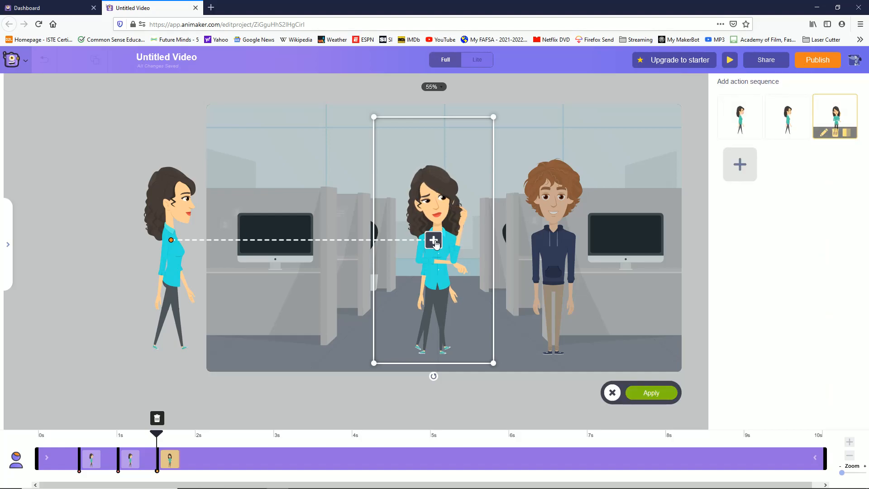
Step: Add a fourth action at the scene's centre that uses the side-view walk
left_click(739, 164)
scroll(840, 155, "down", 1)
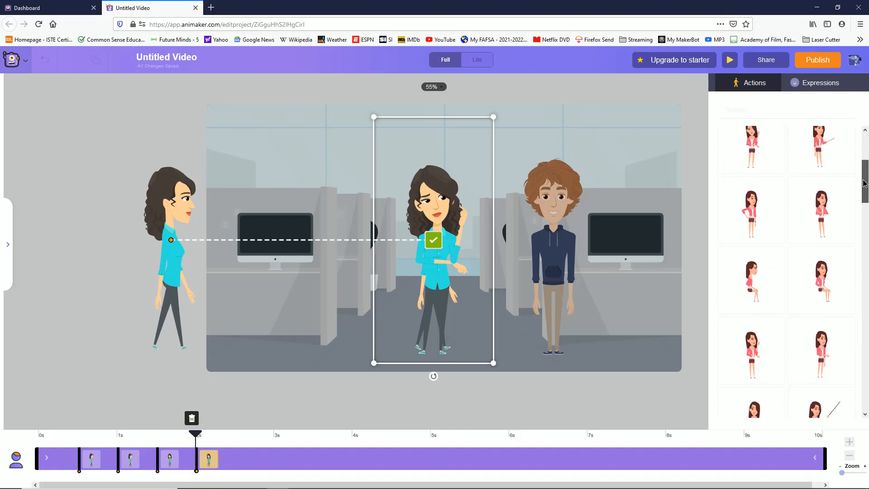
scroll(863, 195, "down", 2)
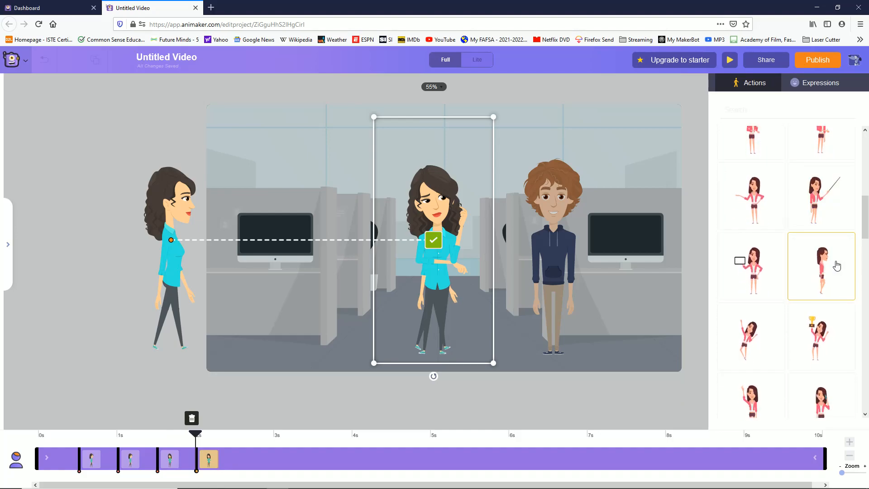
left_click(836, 266)
left_click(434, 240)
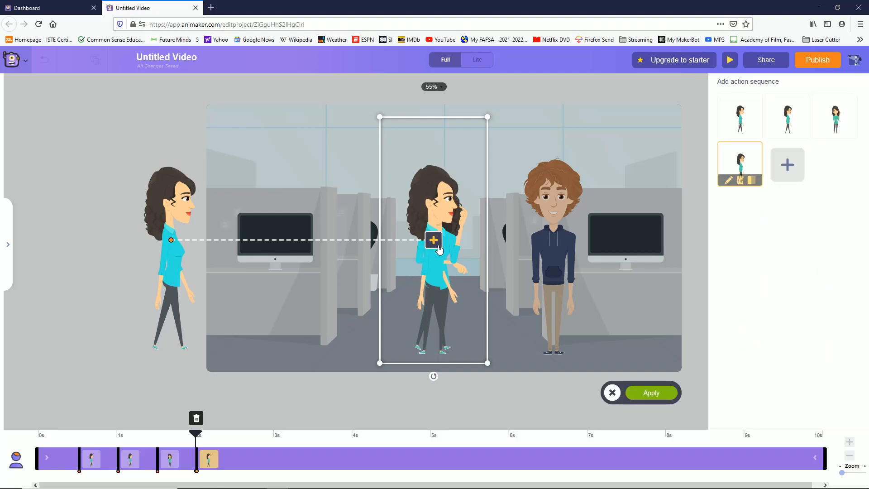
Step: Add a fifth walking action ending with the woman off the scene's right edge, and apply the action sequence
left_click(433, 240)
left_click_drag(438, 248, 706, 271)
left_click(704, 242)
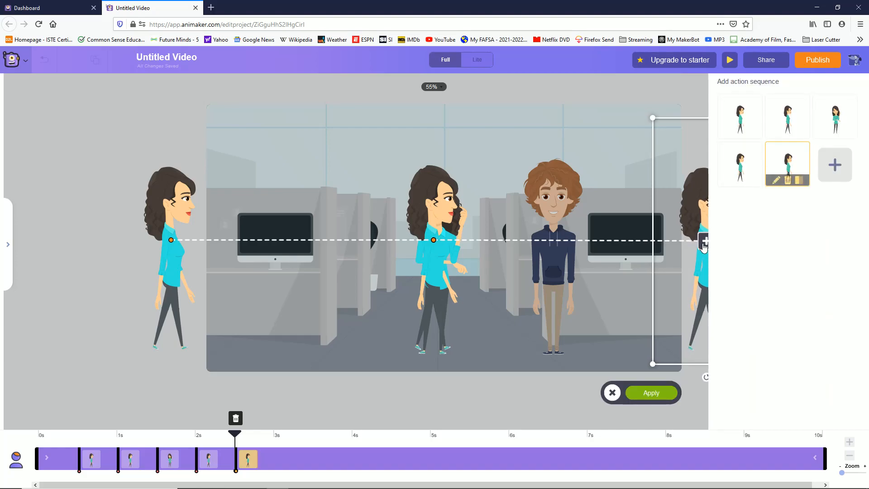
left_click(647, 393)
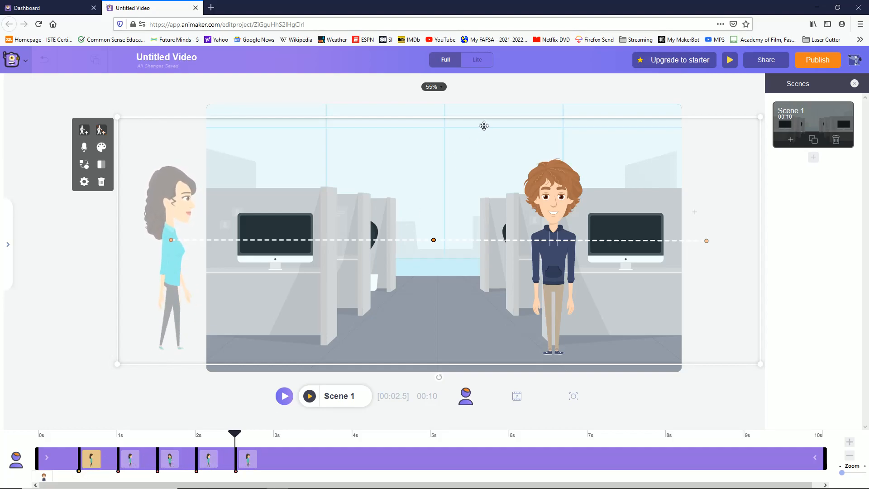
Step: Play the scene to check the woman's walk, stop playback, and show the scene's video timeline
left_click(284, 397)
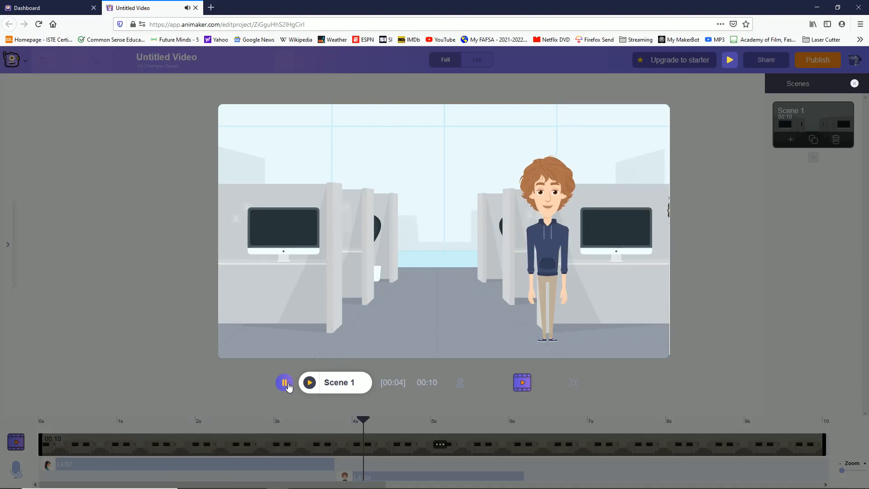
left_click(305, 382)
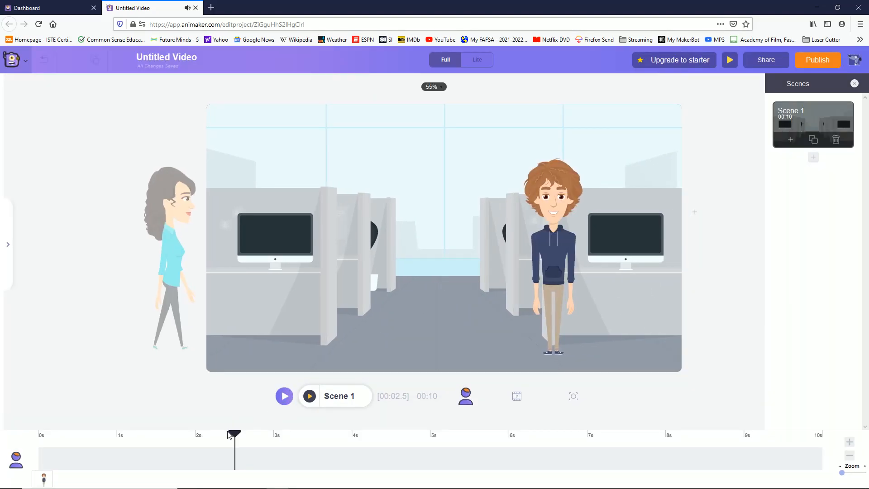
left_click(516, 397)
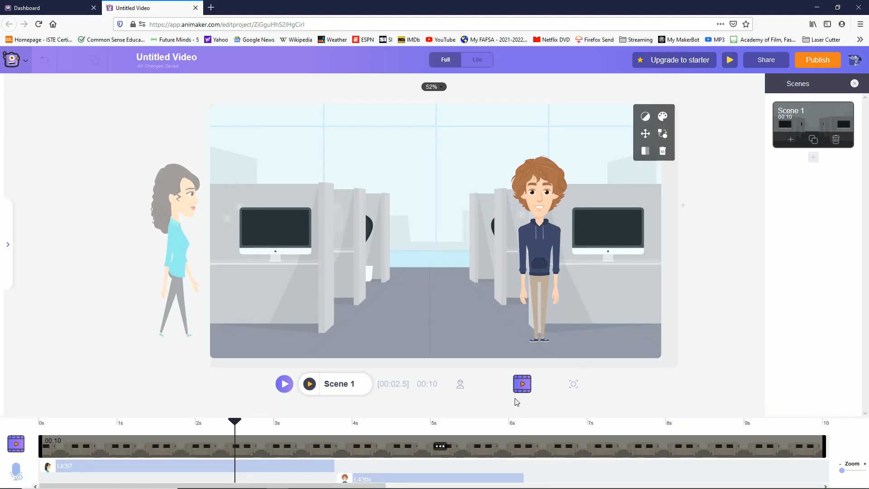
Step: Retime the woman's second to fifth actions to about 2.6, 4.3, 6 and 8.8 seconds and apply the sequence
left_click(461, 384)
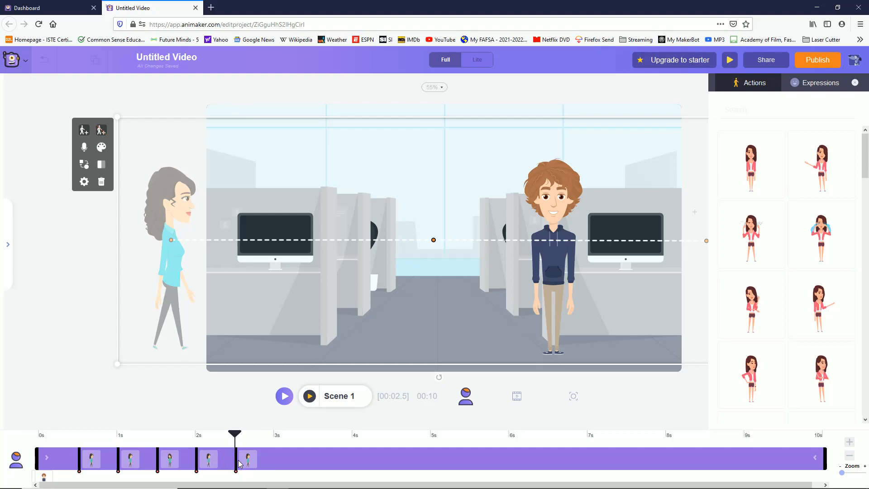
left_click_drag(237, 464, 735, 484)
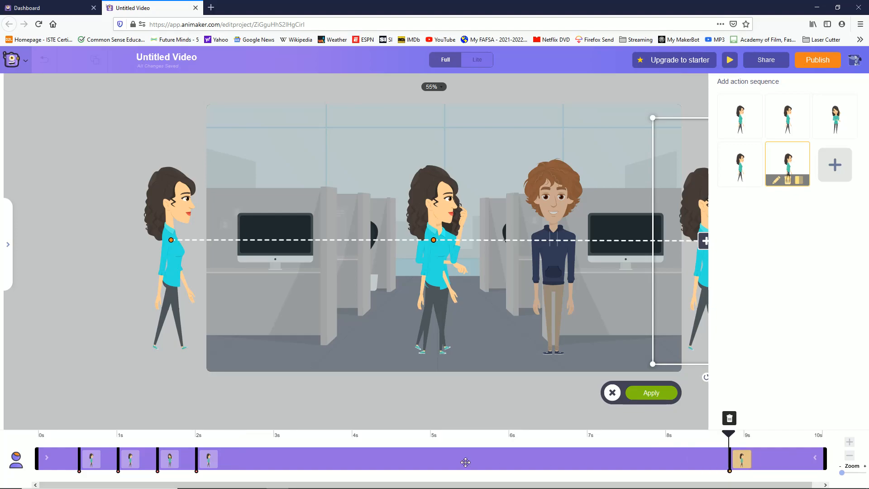
left_click_drag(197, 463, 510, 465)
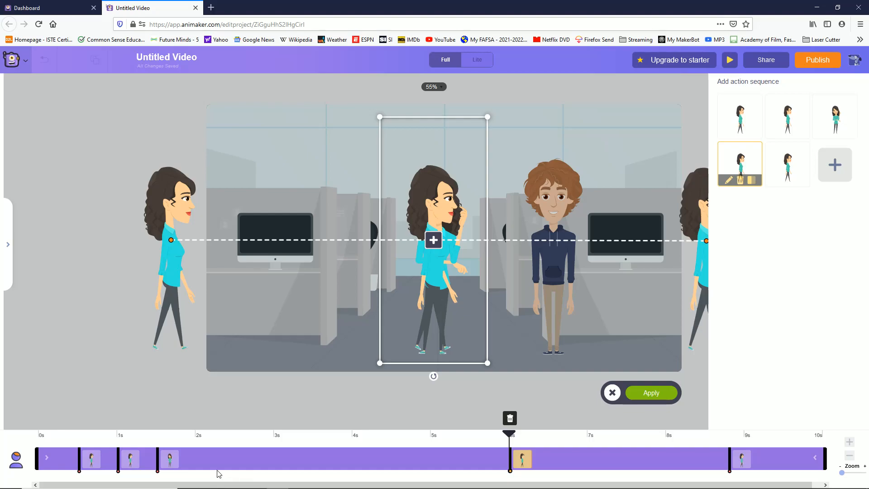
left_click_drag(158, 459, 377, 459)
left_click_drag(119, 459, 243, 452)
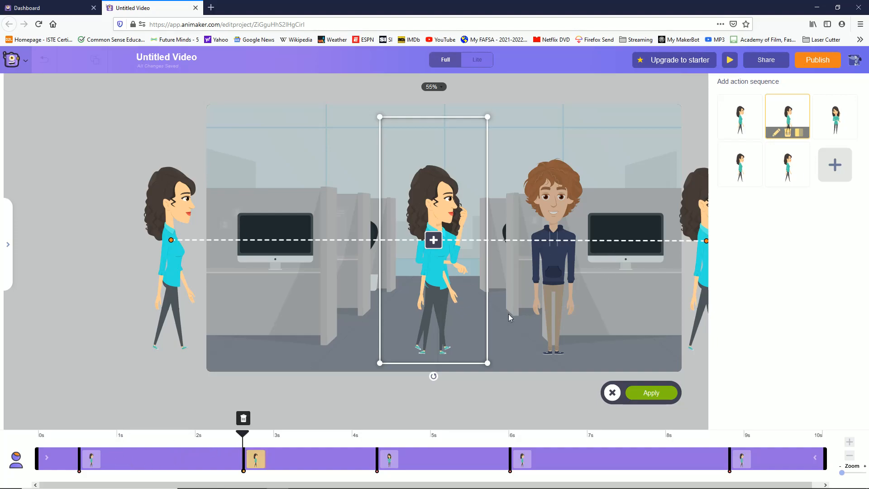
left_click(640, 394)
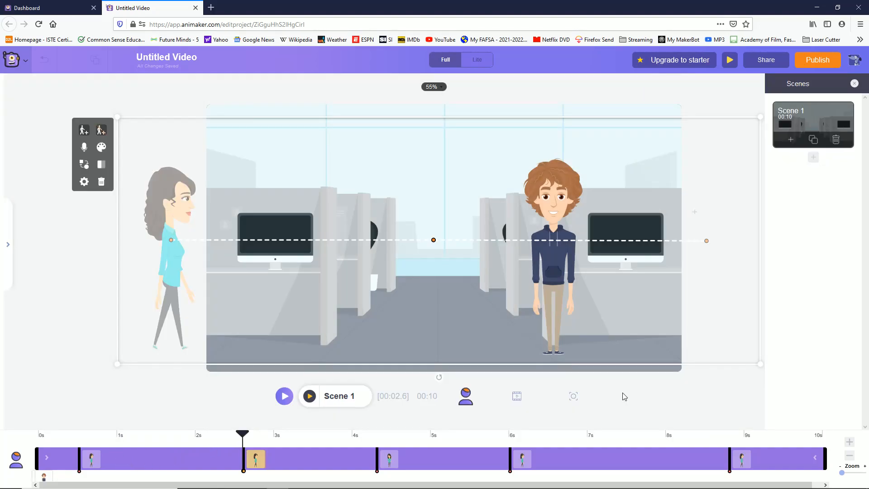
Step: Move the woman's voice clip in the scene's video timeline to start at about 2.6 seconds
left_click(517, 396)
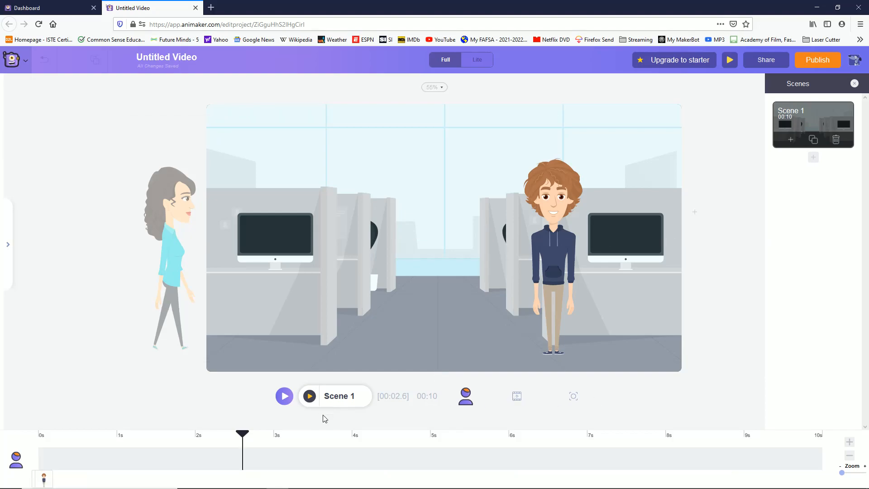
left_click(185, 274)
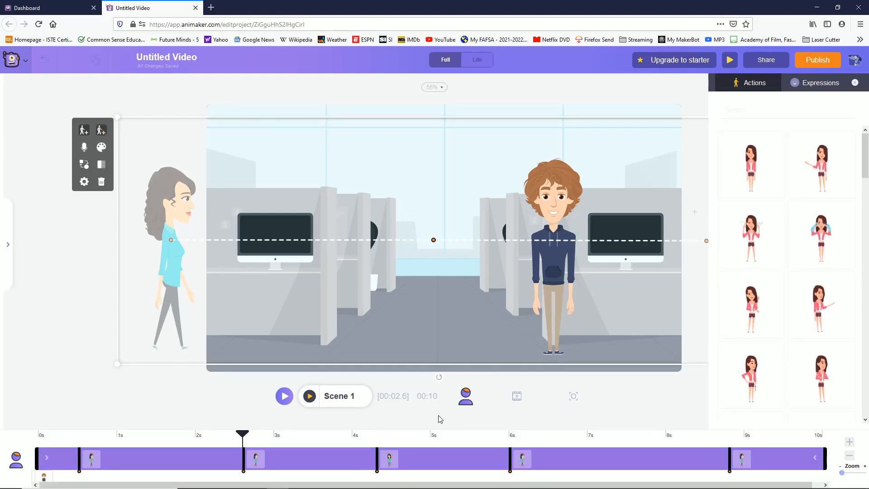
left_click(516, 397)
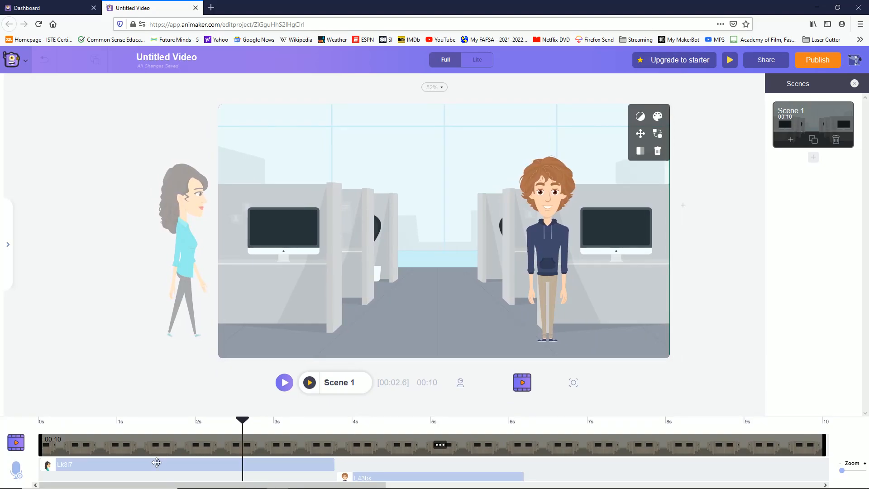
left_click(141, 462)
left_click_drag(272, 460, 339, 461)
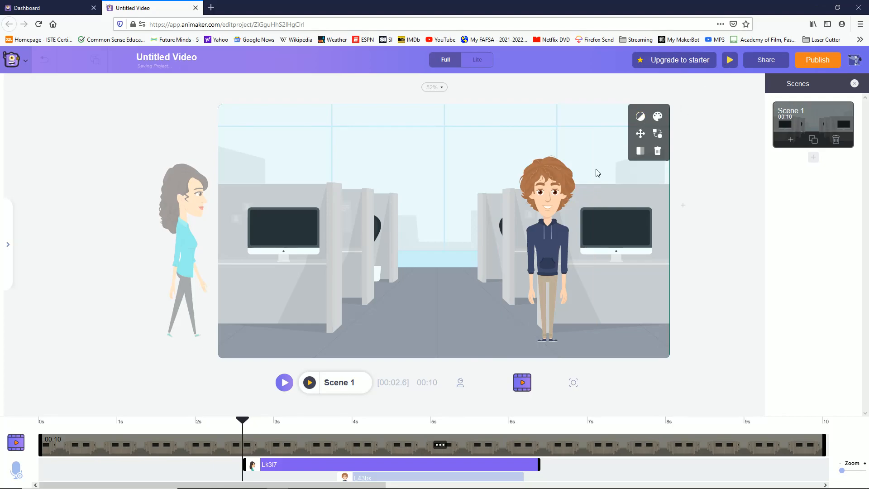
left_click(323, 378)
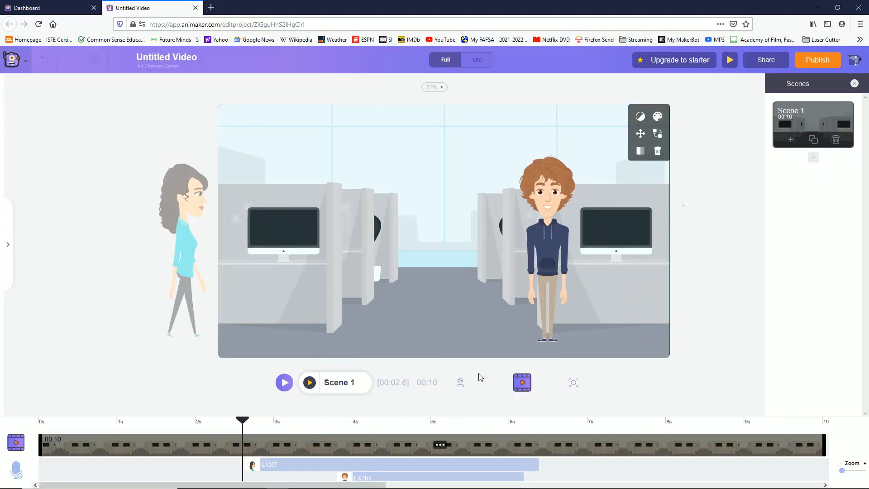
Step: Retime the woman's first action to about 0.1 seconds and her second to 0.6 seconds, apply, and play the scene
left_click(459, 383)
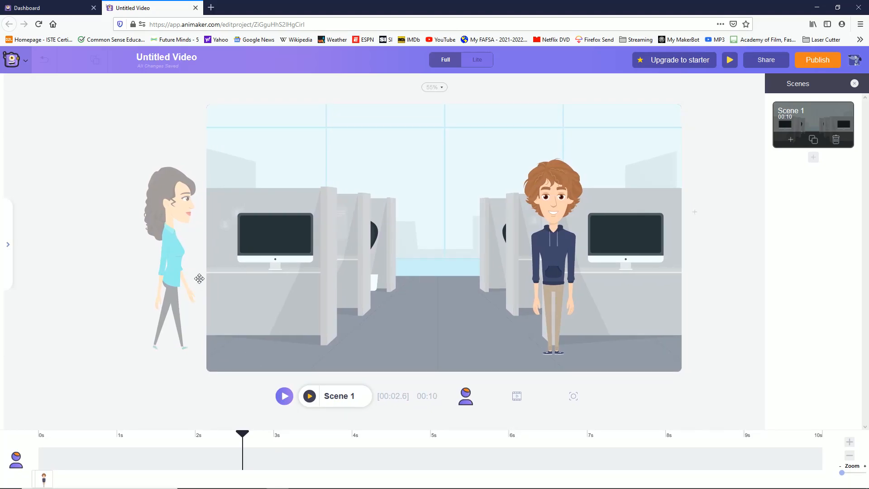
left_click(178, 272)
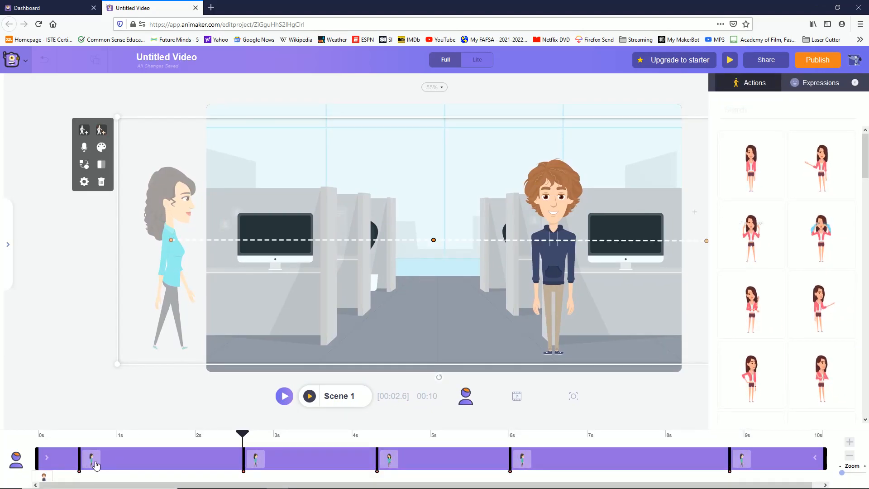
left_click(96, 462)
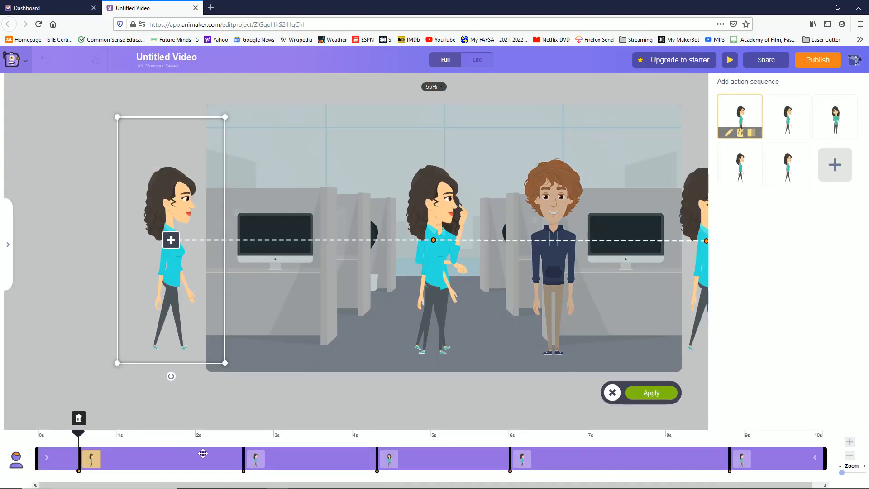
left_click_drag(80, 460, 47, 460)
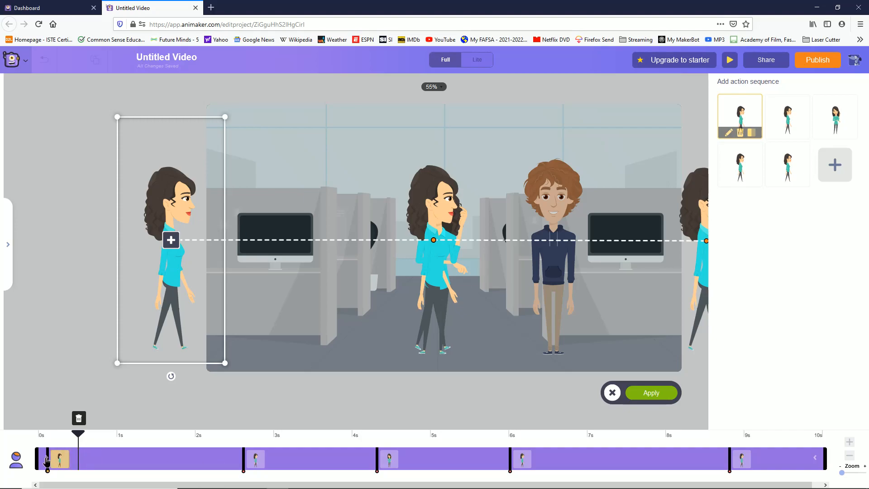
left_click(244, 464)
left_click_drag(244, 464, 83, 468)
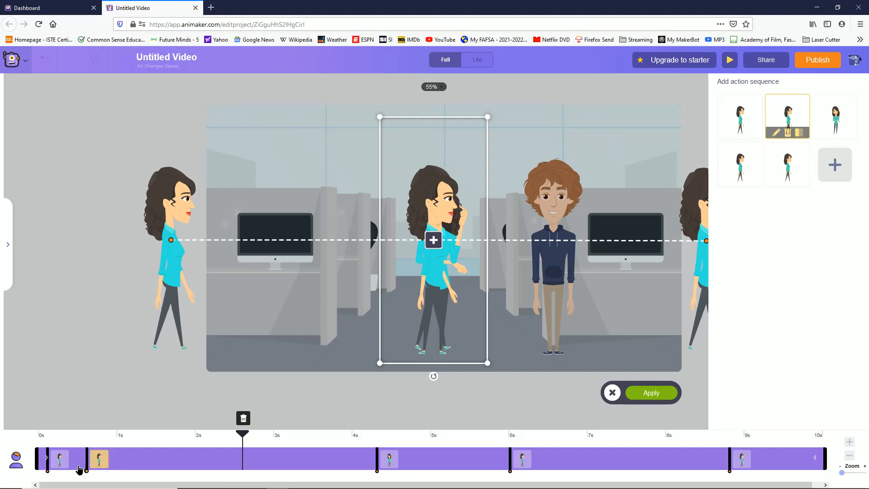
left_click(645, 393)
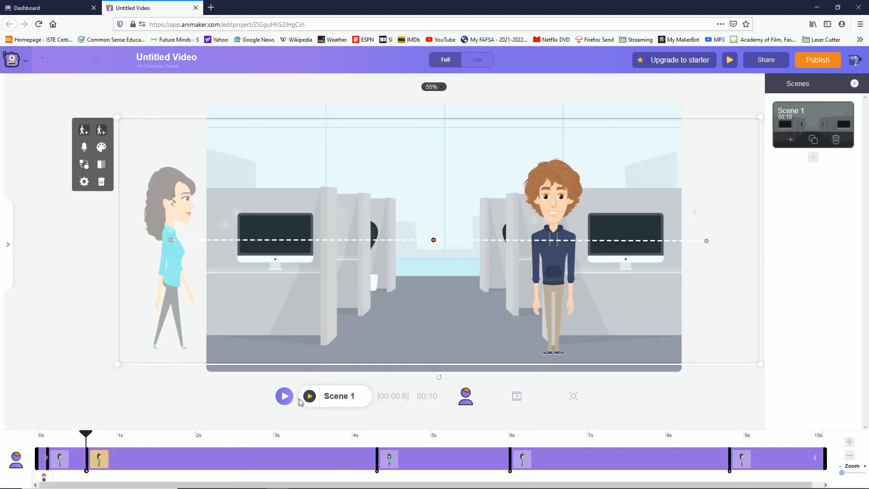
left_click(284, 398)
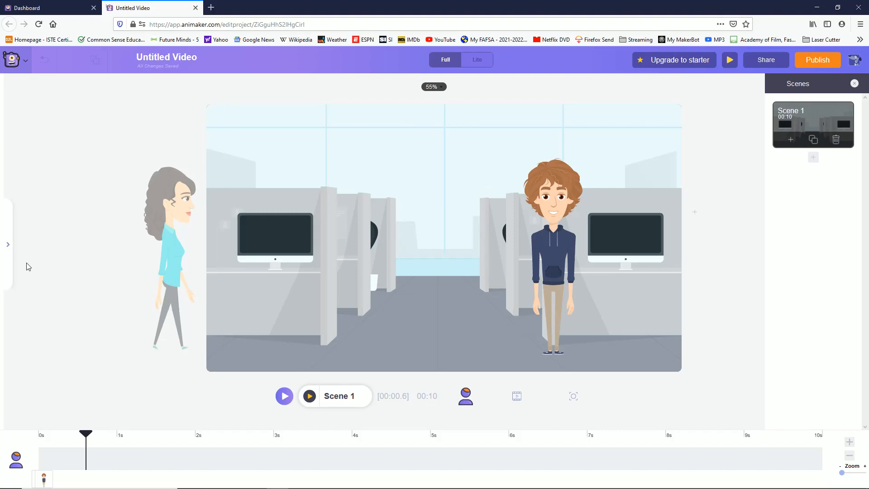
Step: Add the yellow square shape to the scene and flatten it into a wide rectangle
left_click(9, 247)
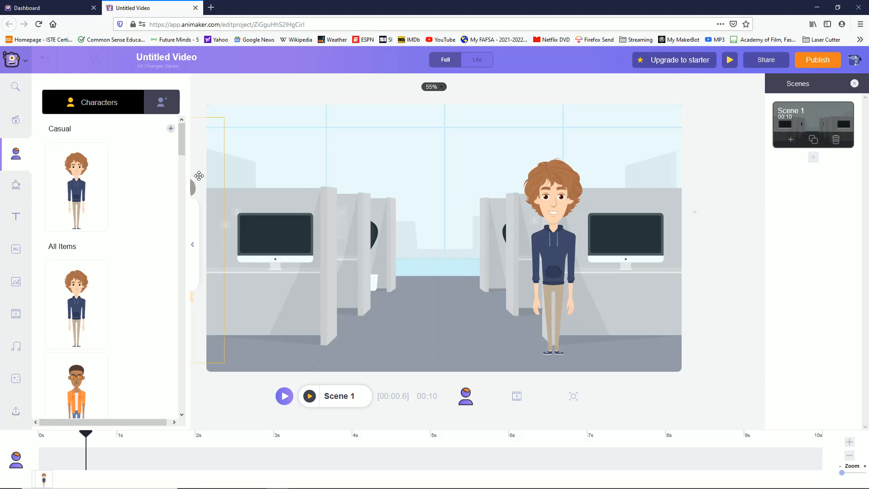
left_click(17, 191)
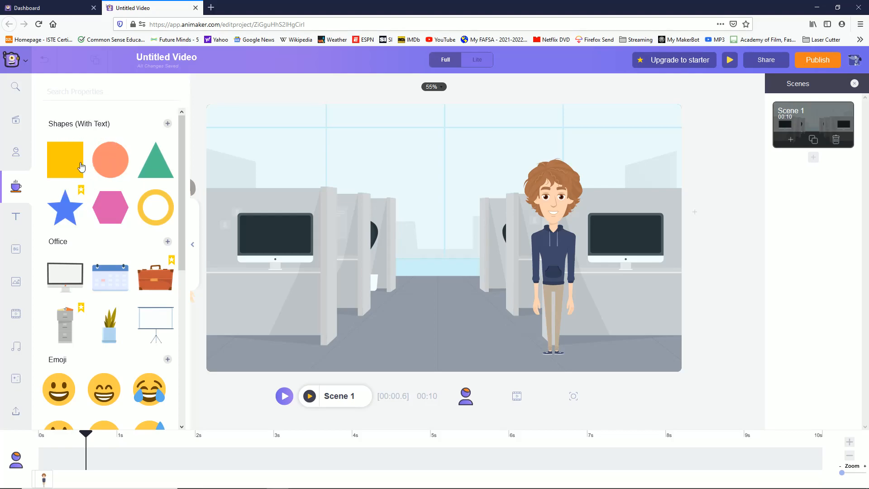
left_click_drag(74, 165, 403, 234)
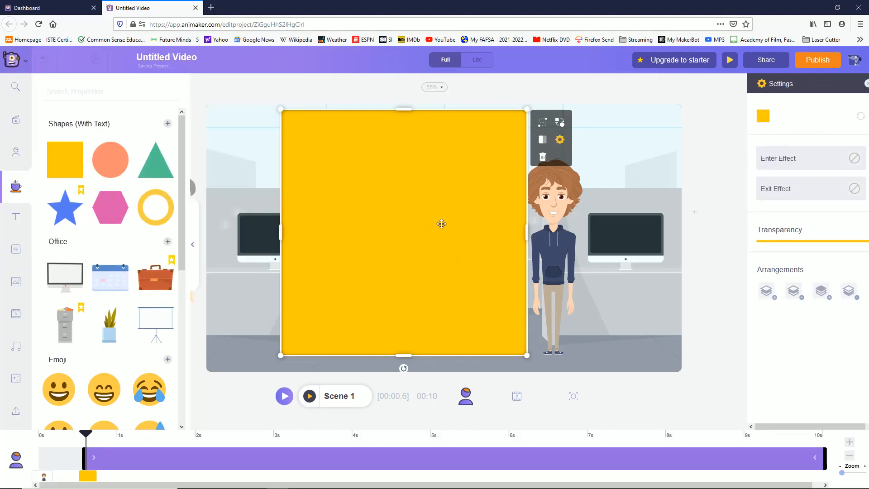
left_click_drag(409, 110, 402, 275)
Step: Set the yellow rectangle's transparency to 35 and position it in the upper-left corner of the scene
left_click_drag(409, 315, 390, 237)
left_click_drag(859, 241, 783, 241)
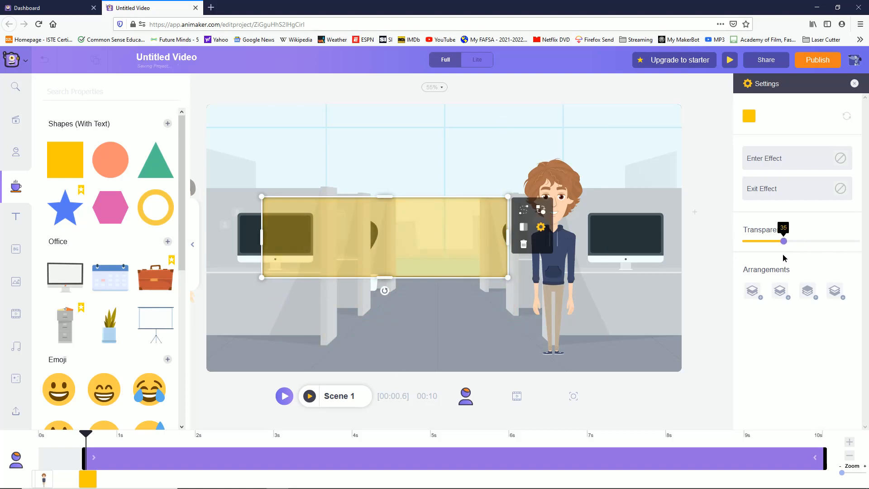
left_click_drag(419, 256, 372, 171)
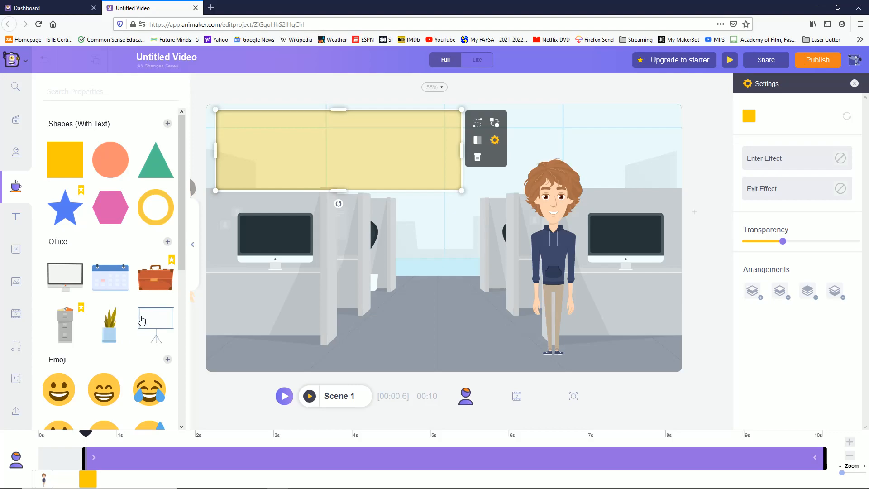
Step: Add a heading to the scene with the text "Cape Fear Academy"
left_click(21, 218)
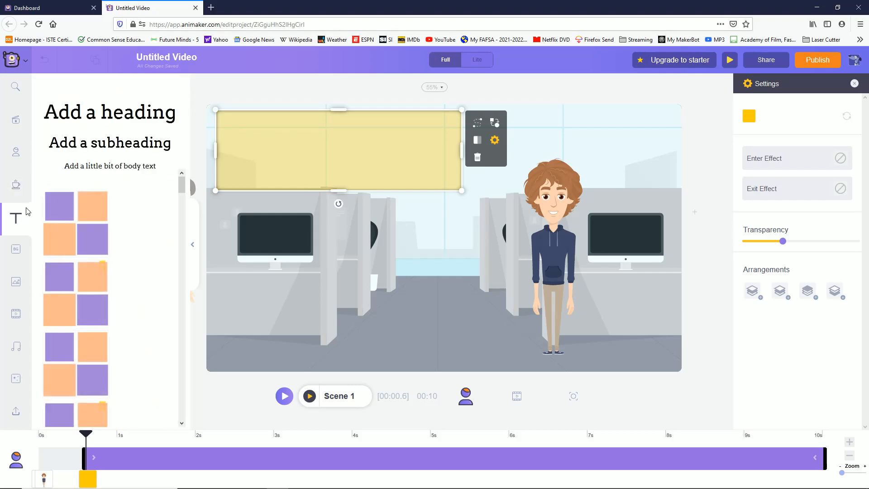
left_click(112, 118)
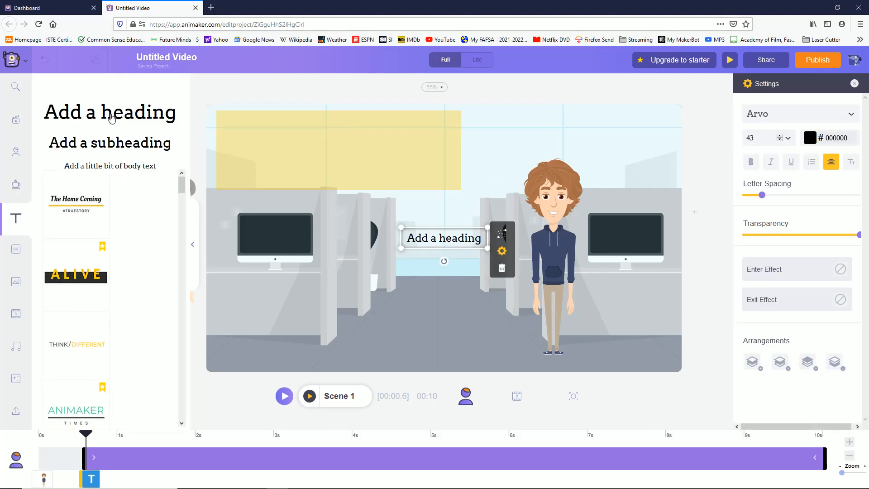
triple_click(430, 237)
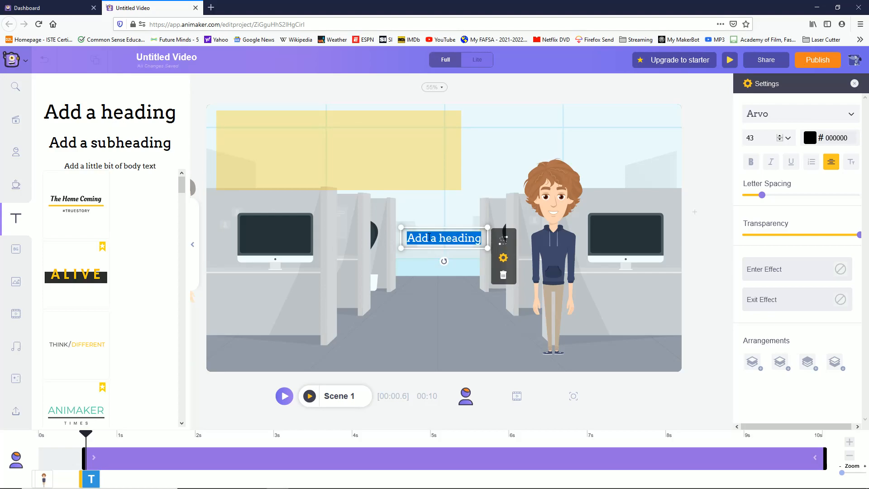
type("Cape Fear Academy")
left_click(406, 275)
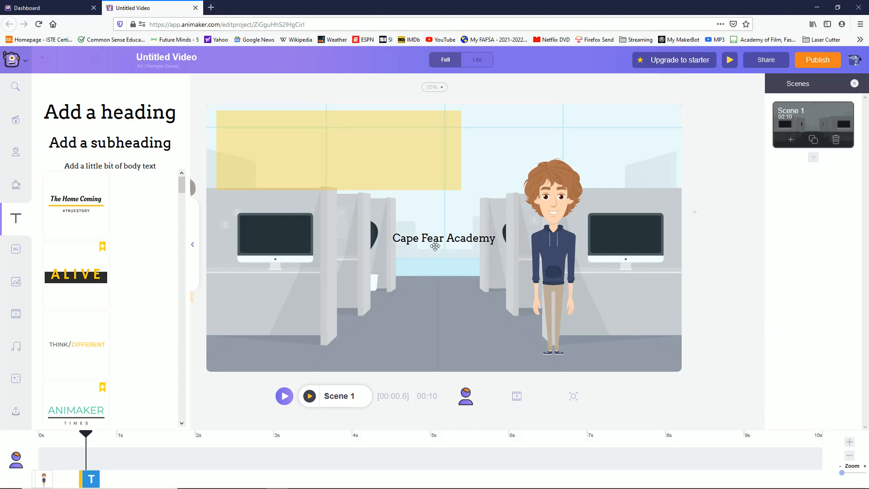
Step: Place the heading on the yellow rectangle, enlarge it to about size 82, and give it the Pop Left enter effect
left_click_drag(434, 246, 288, 149)
left_click_drag(354, 154, 415, 152)
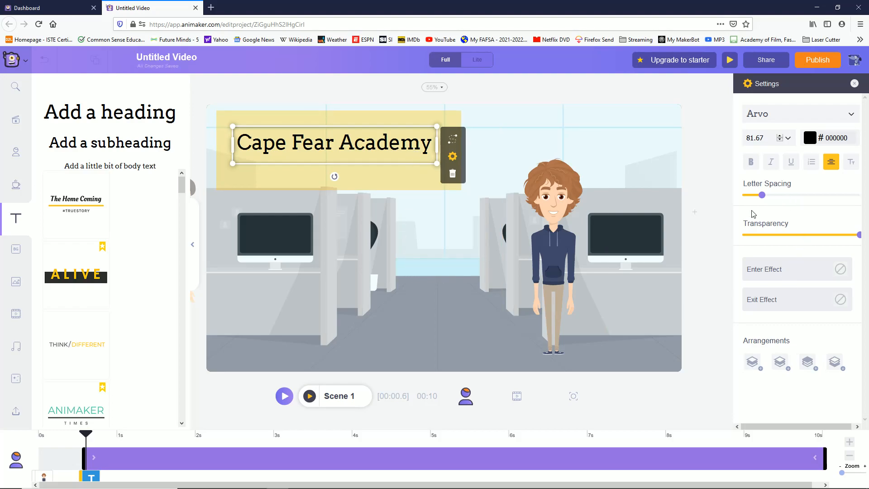
left_click(775, 272)
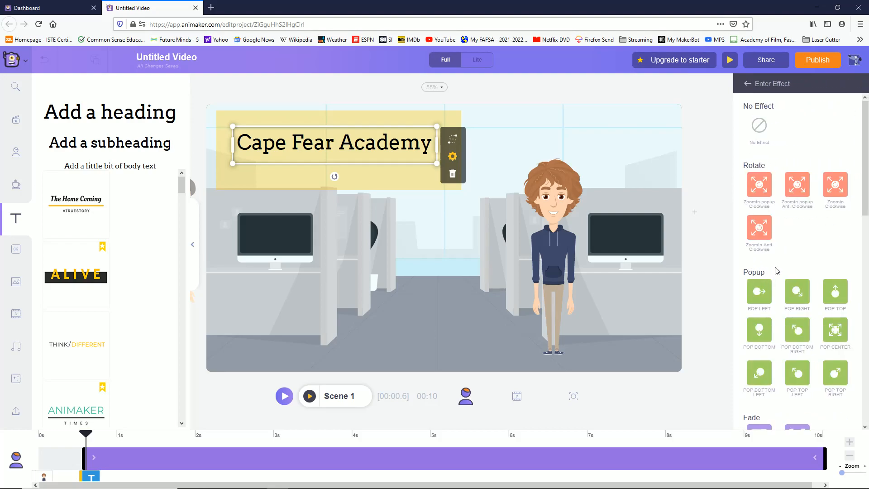
left_click(761, 295)
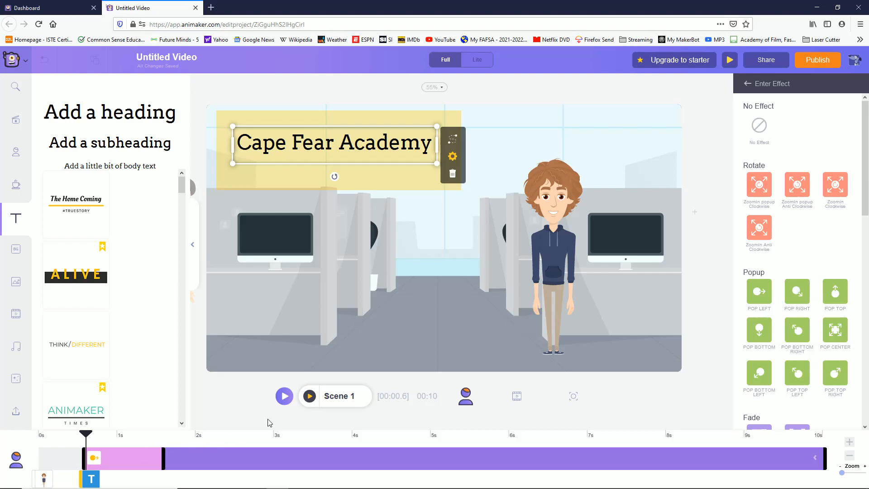
Step: Play the scene to check the heading's entrance, replay it from the start, and scrub to about 2.4 seconds
left_click(284, 396)
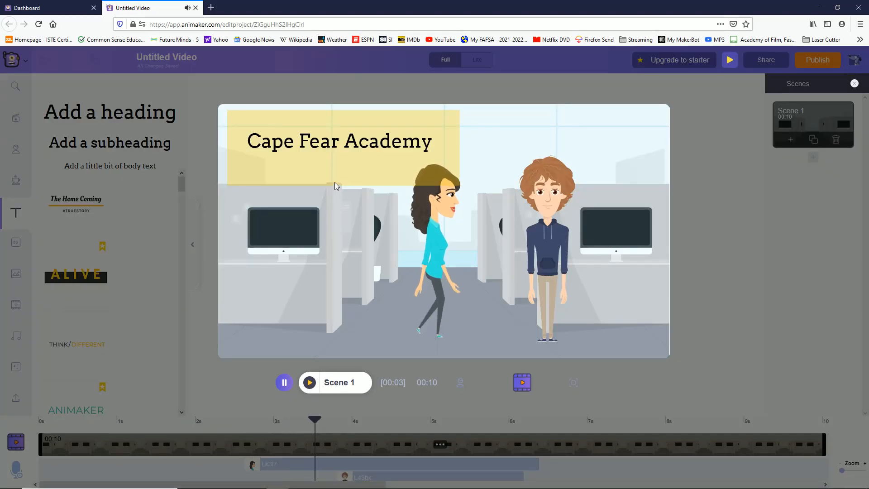
left_click(88, 424)
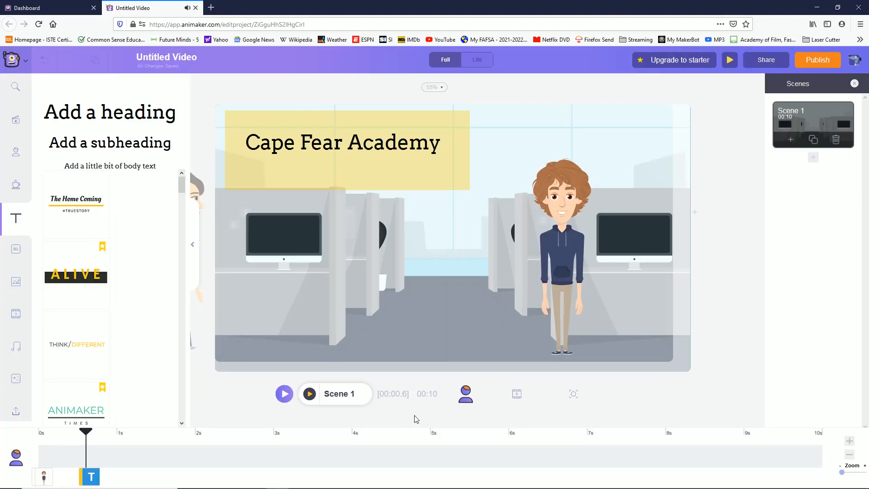
left_click_drag(84, 434, 38, 434)
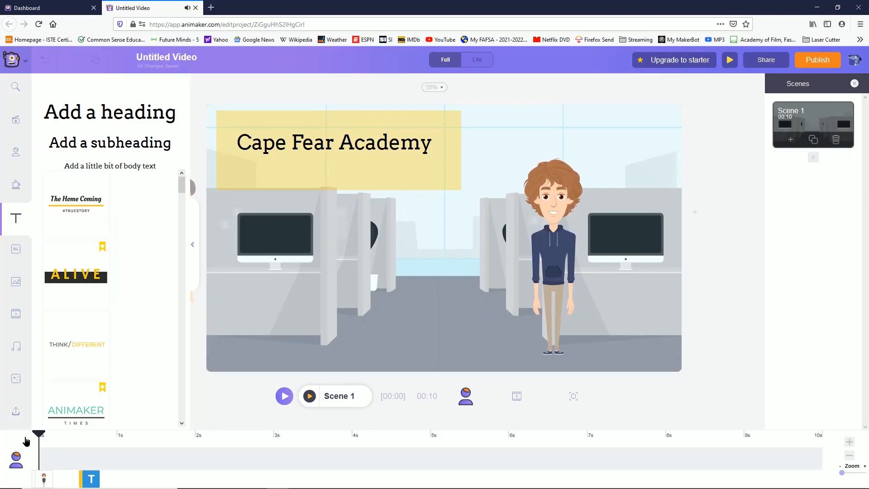
left_click(312, 398)
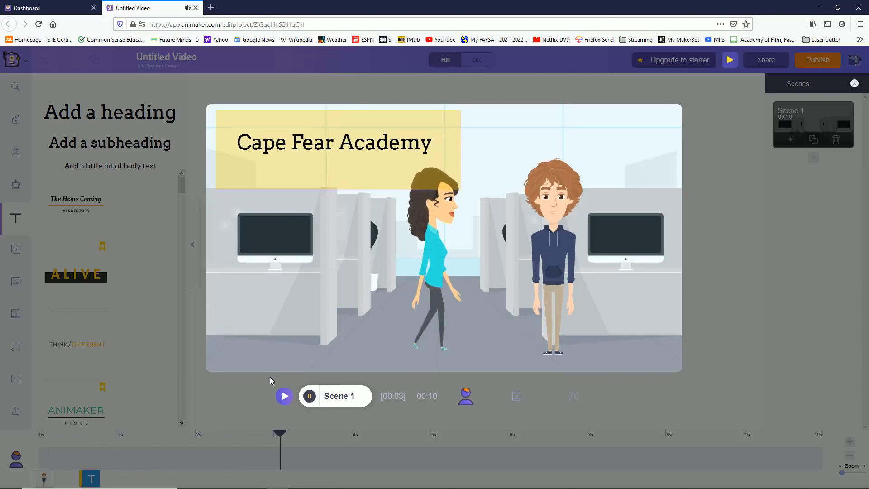
left_click(309, 396)
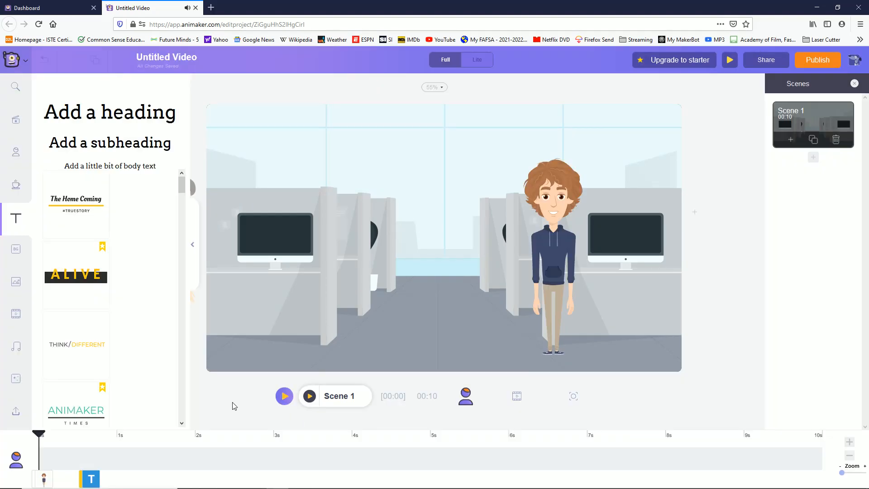
left_click_drag(39, 434, 227, 431)
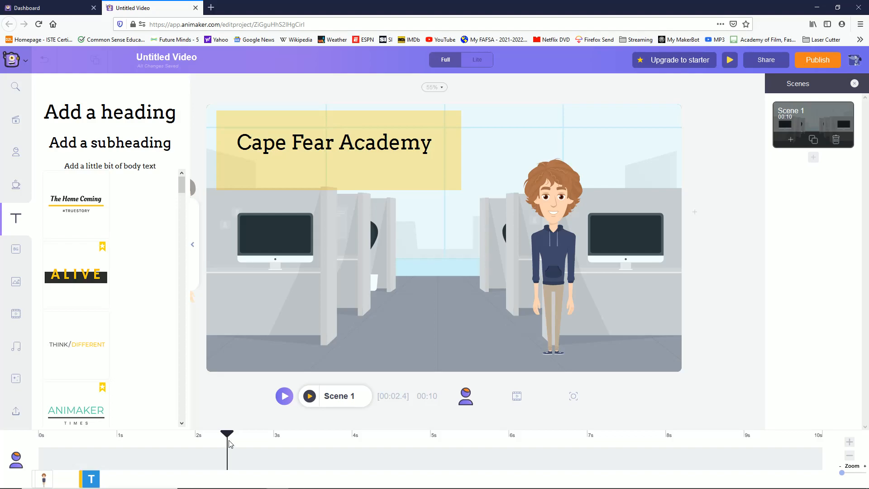
Step: Play the scene to watch the heading appear, and look through the heading's available enter effects
left_click(309, 396)
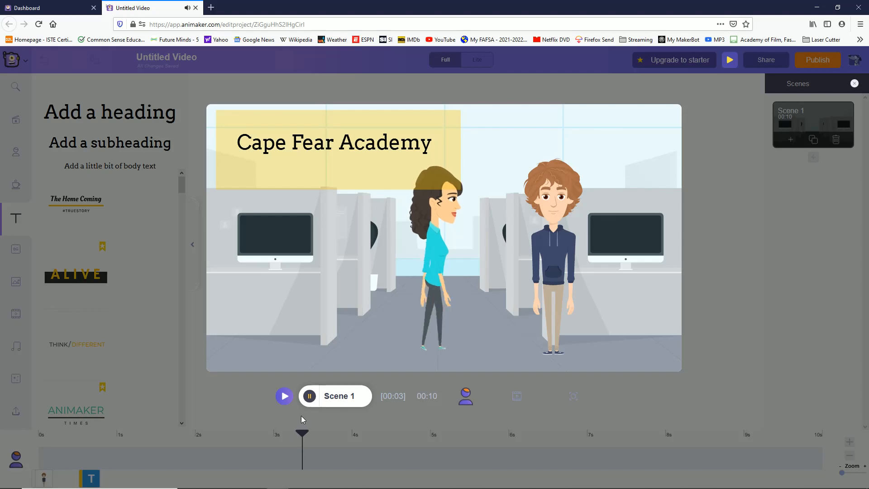
left_click(309, 396)
double_click(385, 141)
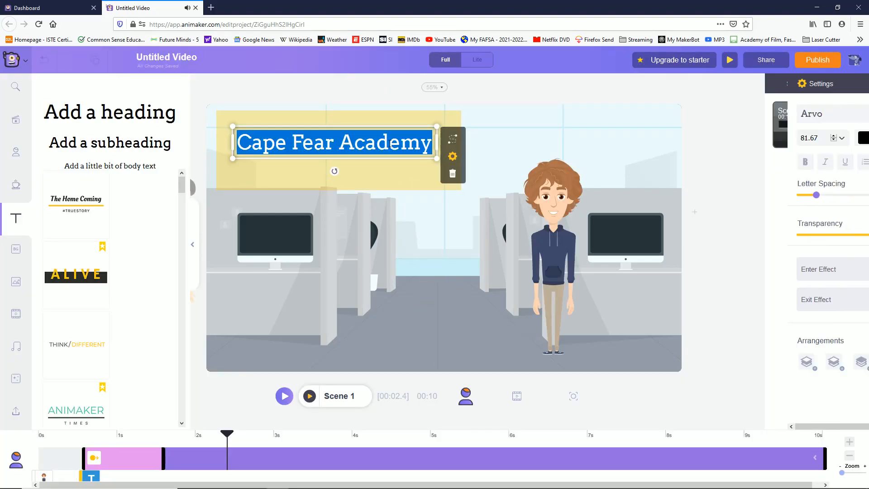
left_click(772, 268)
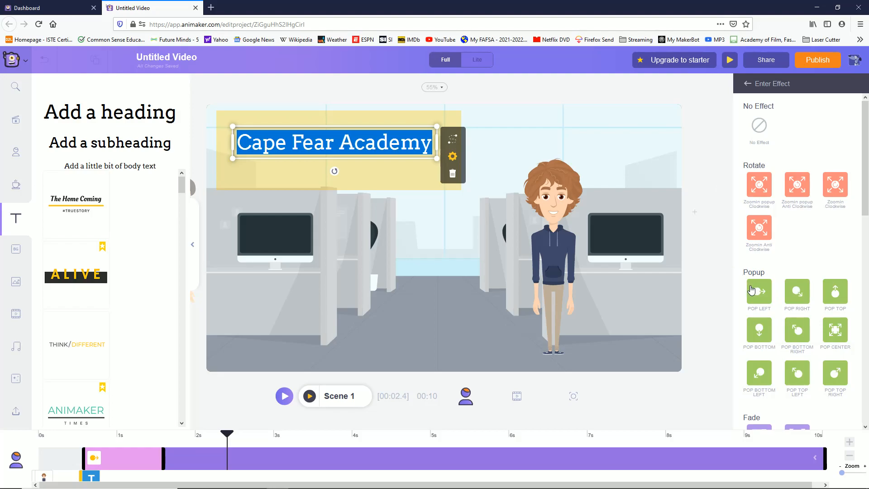
left_click(733, 267)
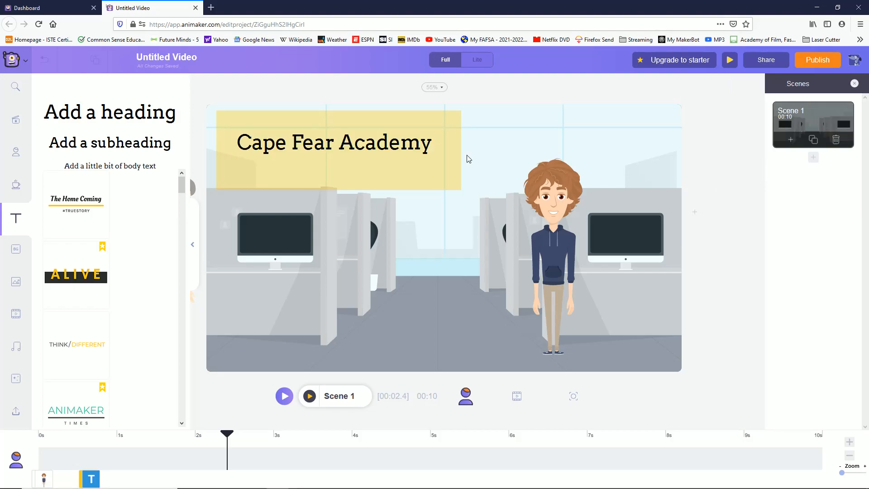
Step: Give the "Cape Fear Academy" heading the Left exit effect from the Exit group
double_click(410, 149)
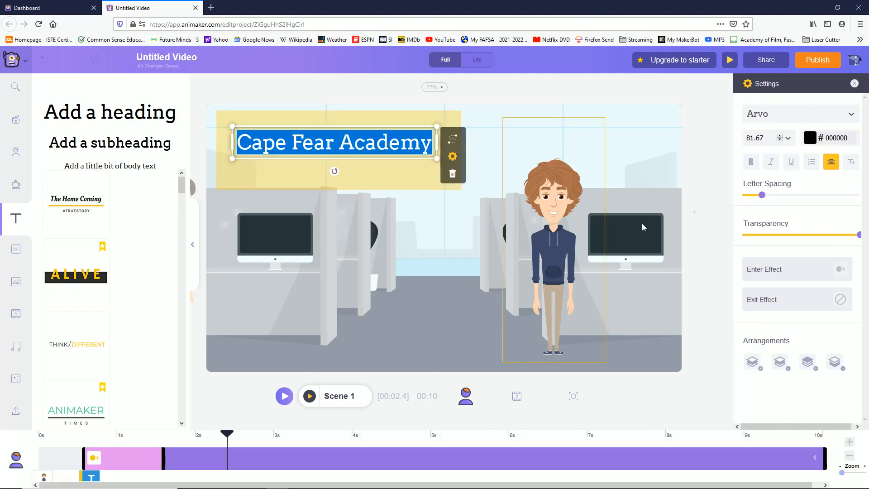
left_click(775, 302)
scroll(774, 300, "down", 5)
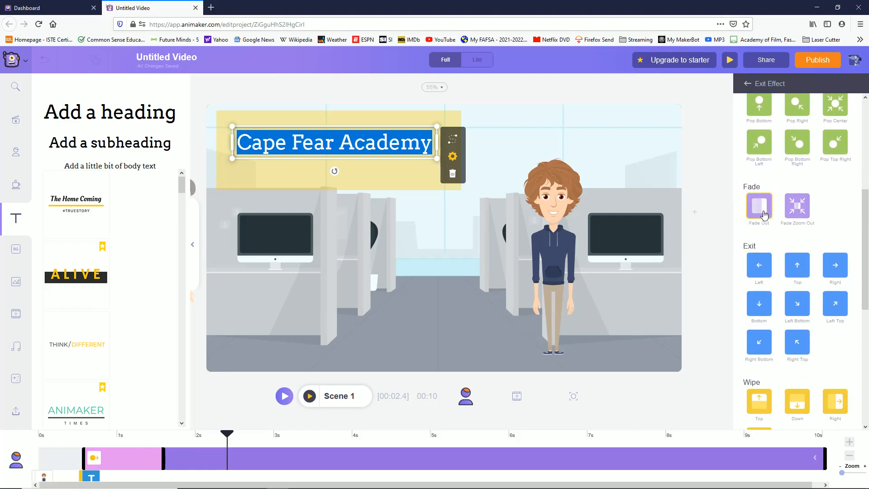
left_click(757, 266)
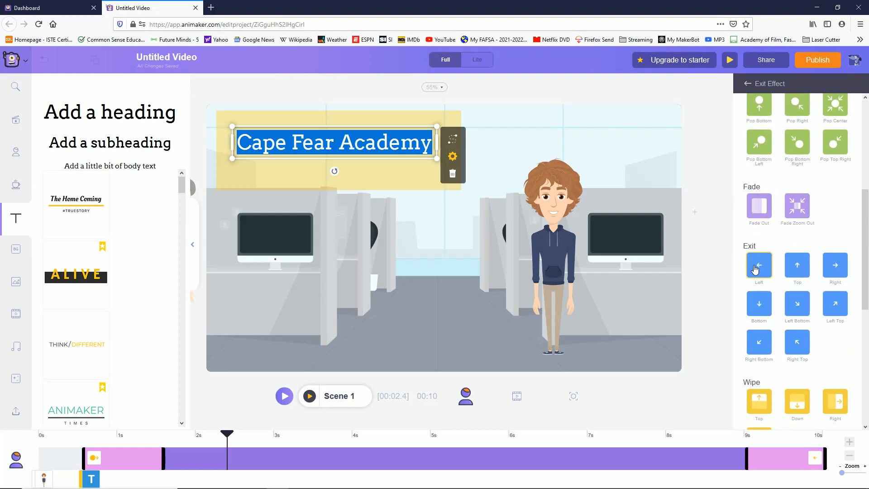
left_click(719, 291)
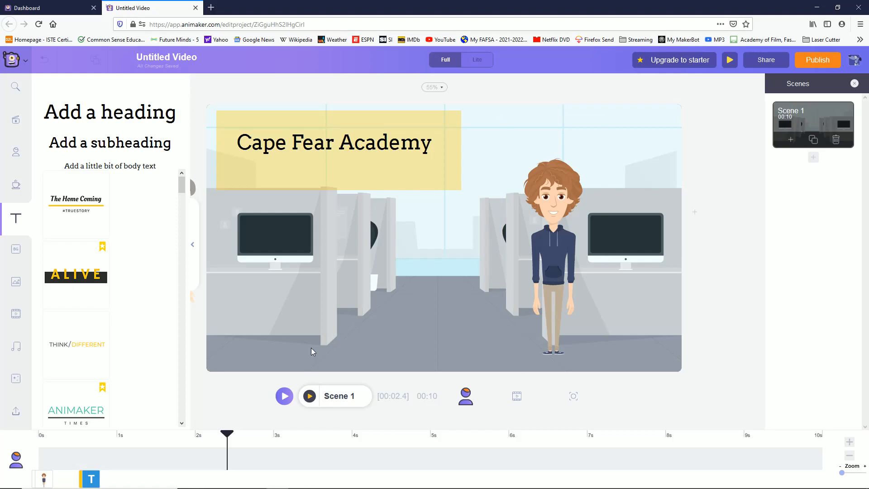
Step: Retime the heading so its exit effect starts at about 2.6 seconds and ends at about 3.6 seconds
double_click(333, 144)
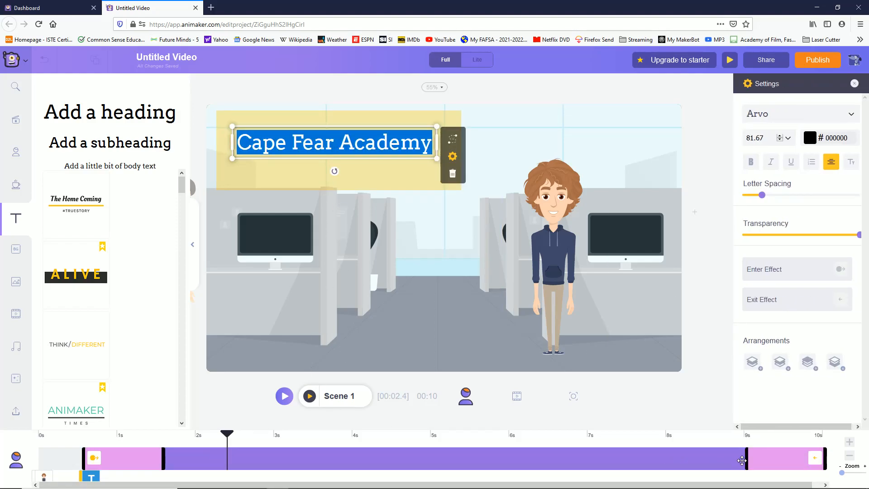
left_click_drag(746, 460, 331, 459)
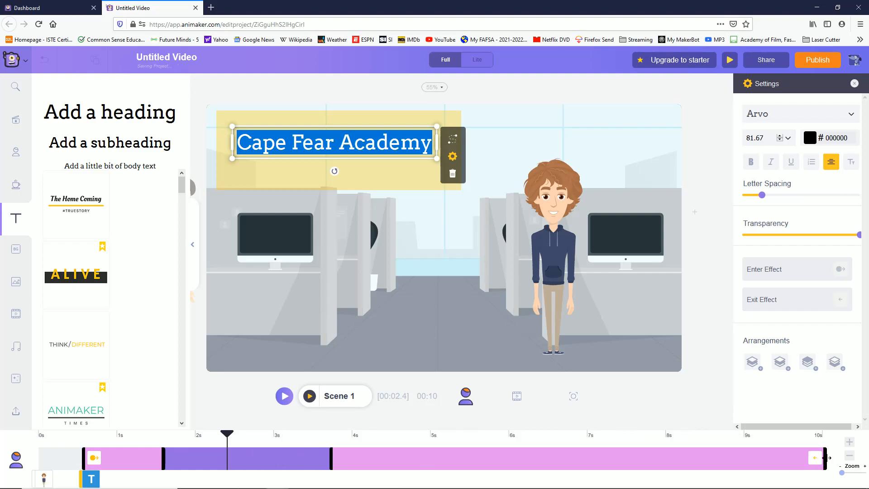
left_click_drag(815, 465, 229, 444)
left_click(721, 458)
left_click_drag(163, 458, 323, 462)
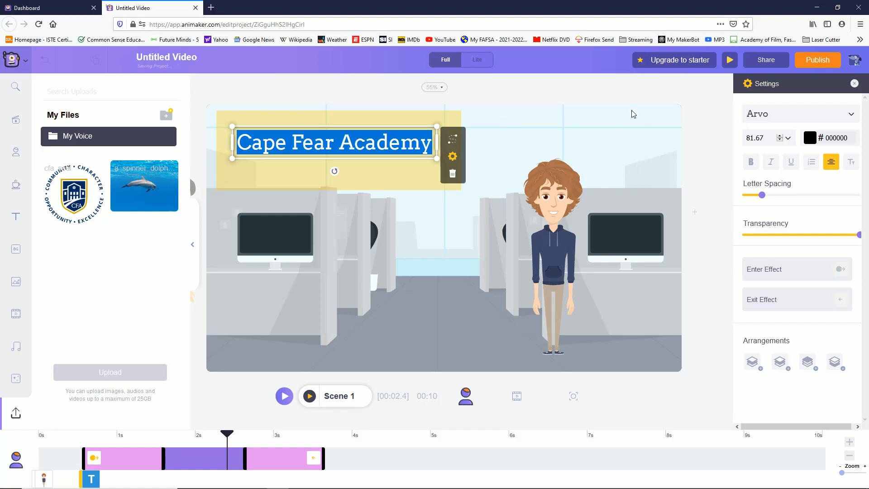
Step: Play the scene to check the timing of the heading's entrance and exit
left_click(309, 396)
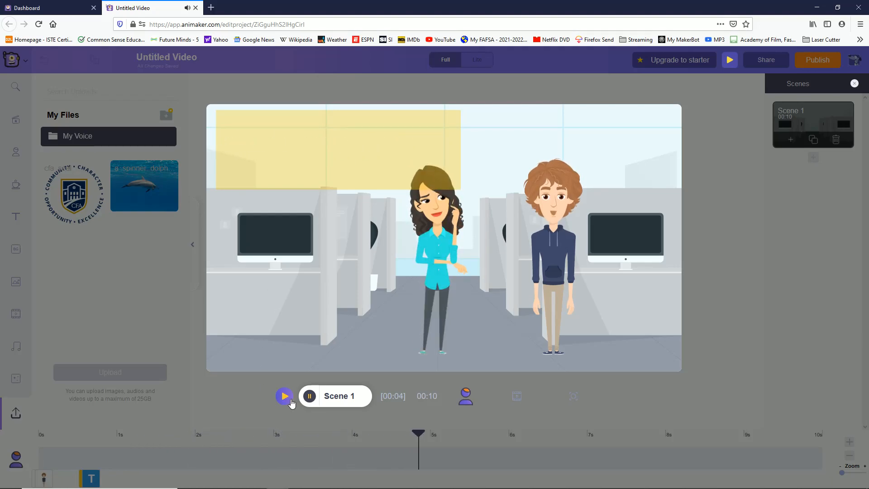
left_click(310, 396)
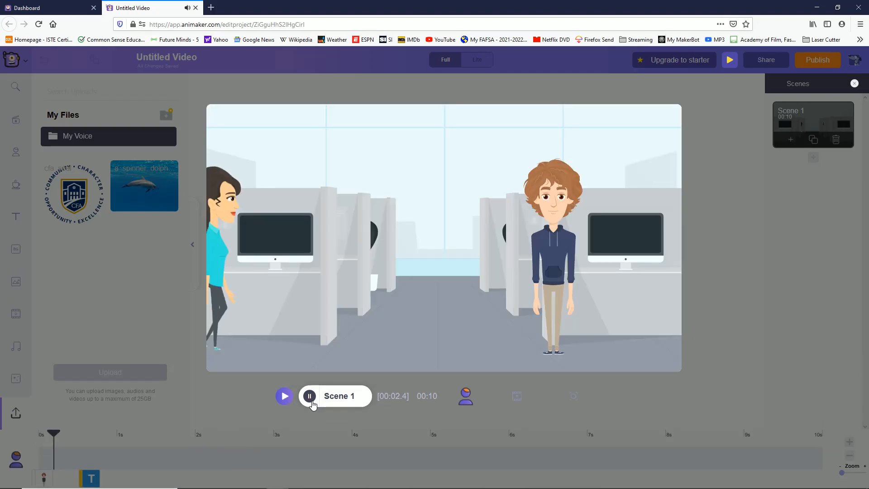
left_click(310, 396)
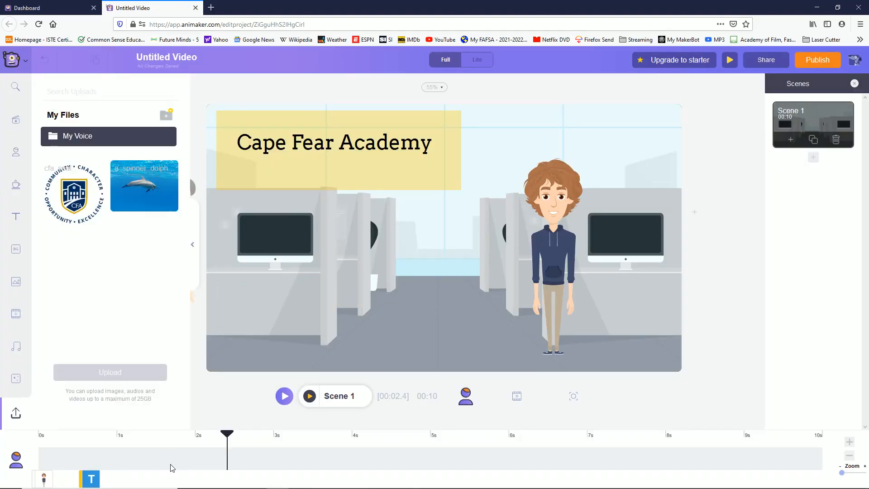
Step: Send the "Cape Fear Academy" heading behind the yellow rectangle
double_click(367, 148)
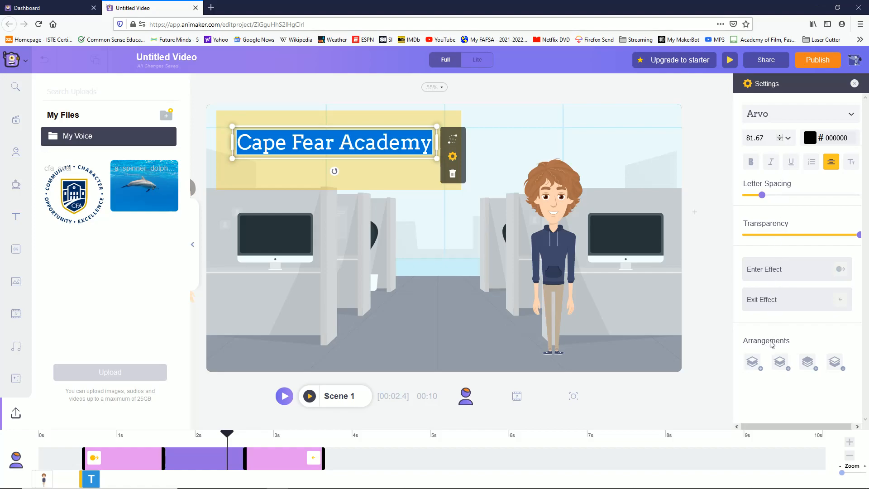
left_click(409, 232)
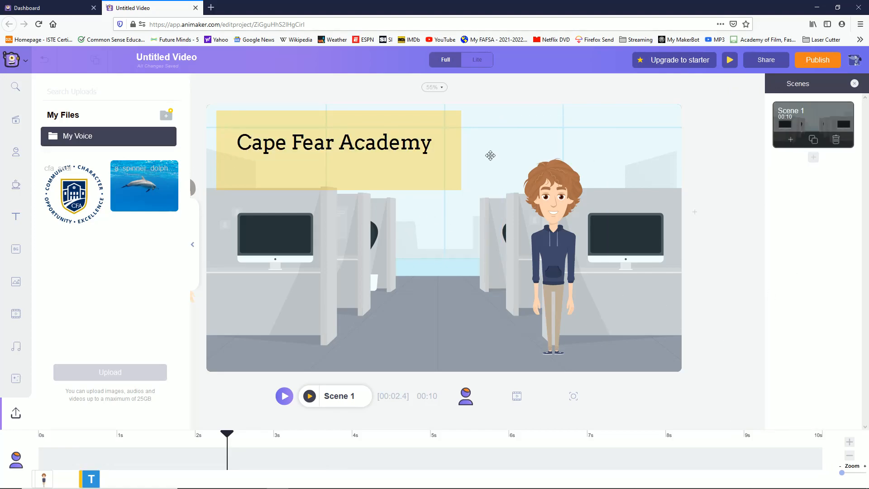
double_click(417, 143)
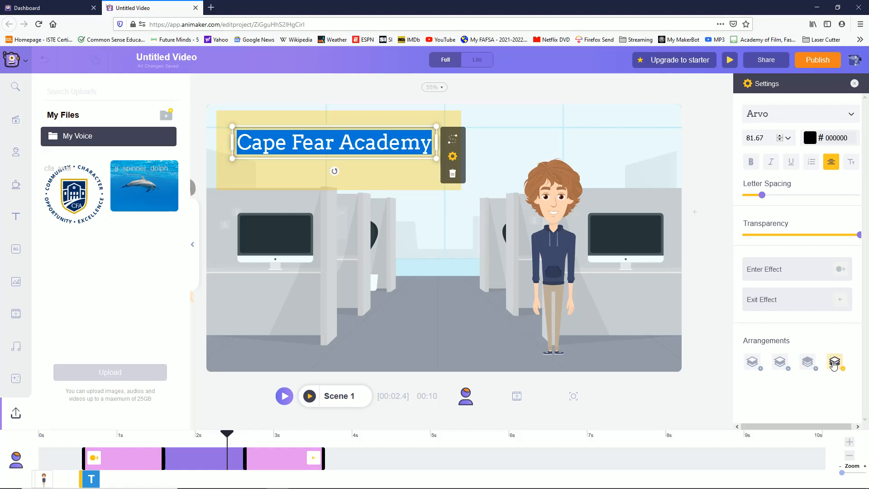
left_click(491, 276)
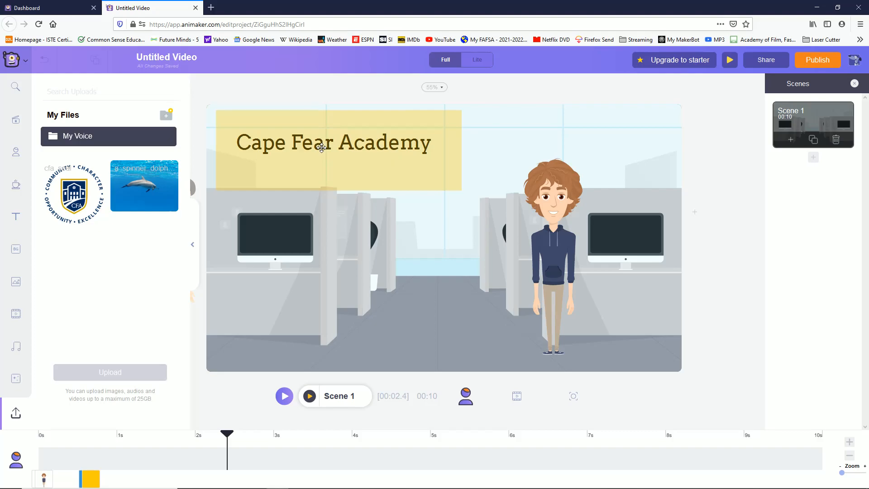
Step: Set the yellow rectangle's transparency to about 60 and move the rectangle down below the heading
left_click_drag(354, 186, 345, 170)
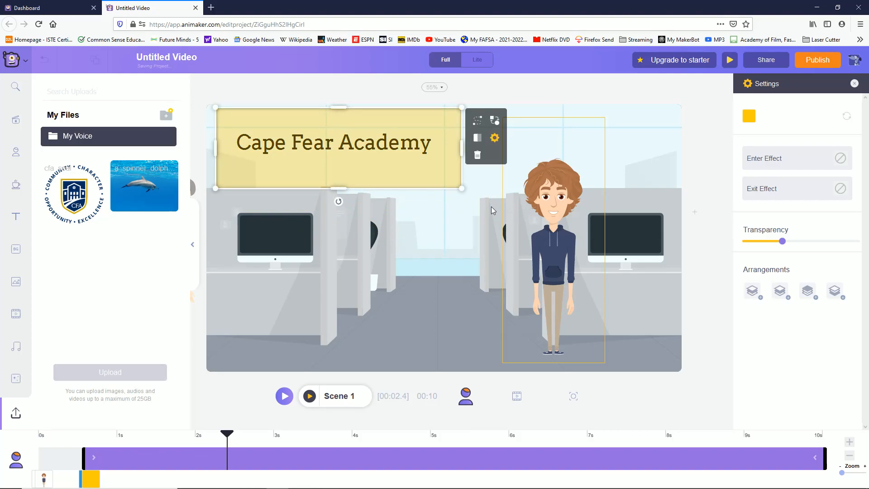
left_click_drag(783, 244, 814, 259)
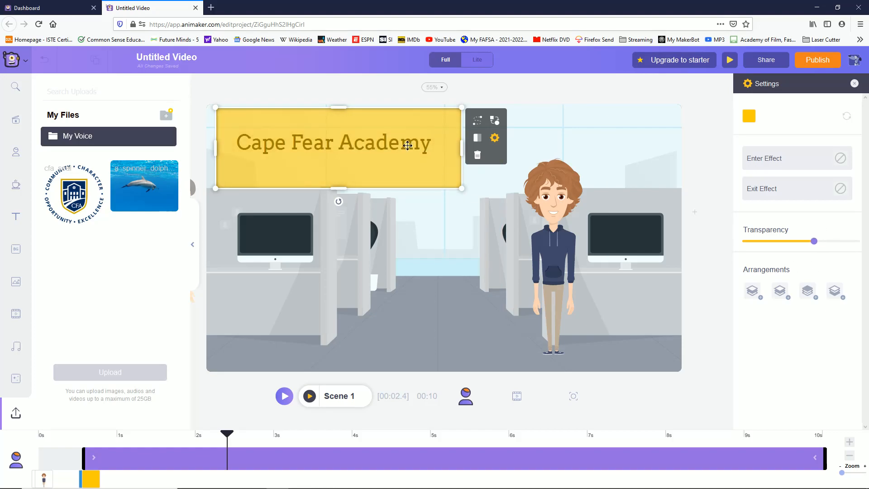
left_click_drag(398, 148, 405, 197)
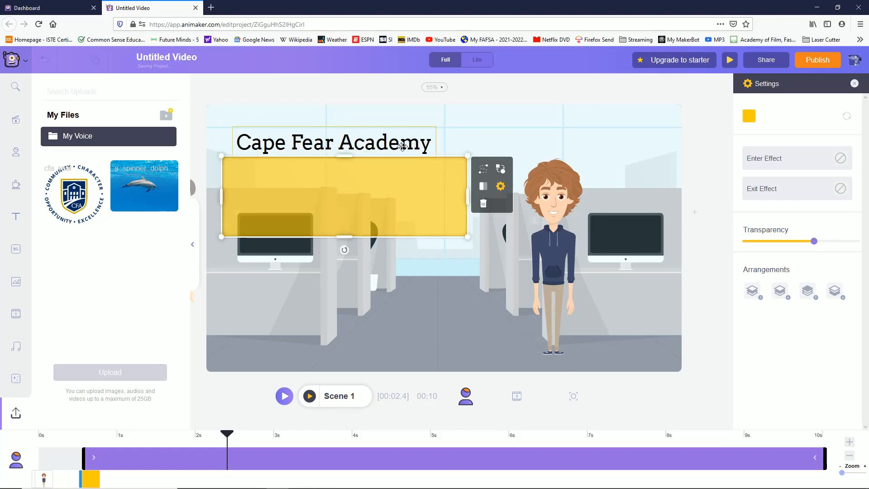
Step: Bring the heading to the front and reposition the yellow rectangle behind it with its transparency at 80.5
double_click(335, 143)
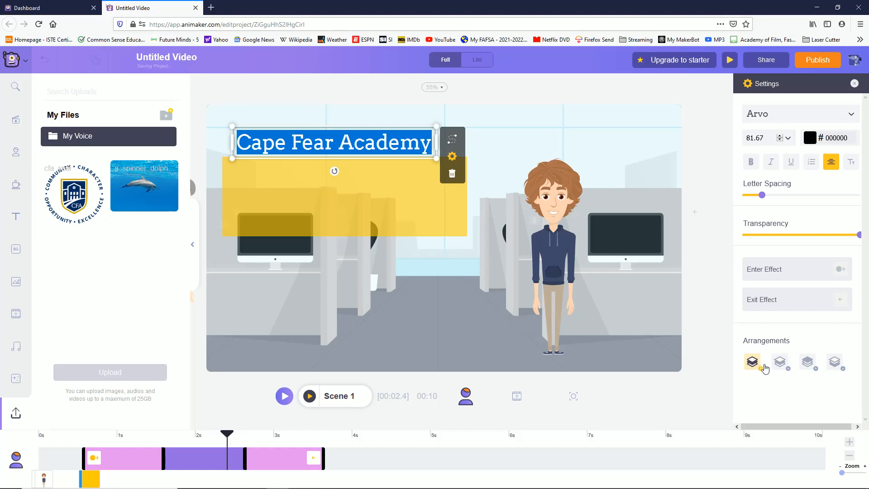
left_click(807, 362)
left_click_drag(419, 201, 399, 140)
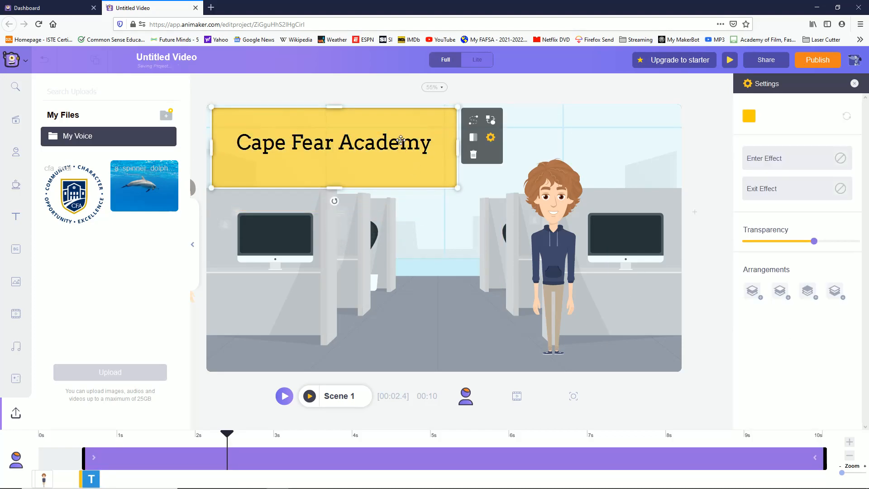
left_click_drag(813, 247, 837, 248)
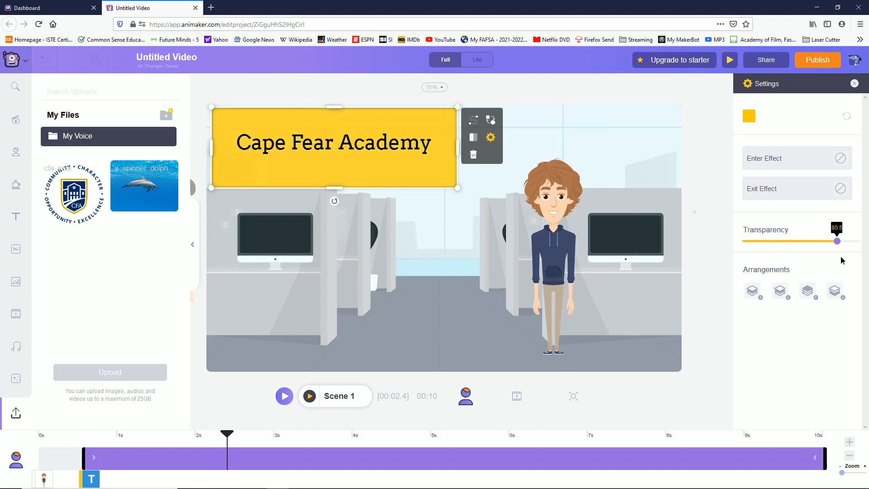
Step: Add the "Soulful Sundays" title template with the text "Middle School" and place it across the yellow rectangle's lower part
left_click(13, 217)
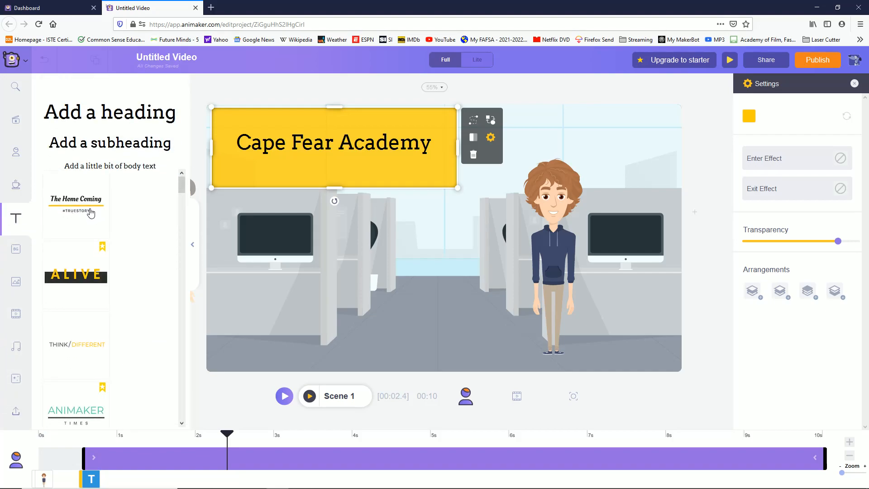
scroll(179, 190, "down", 1)
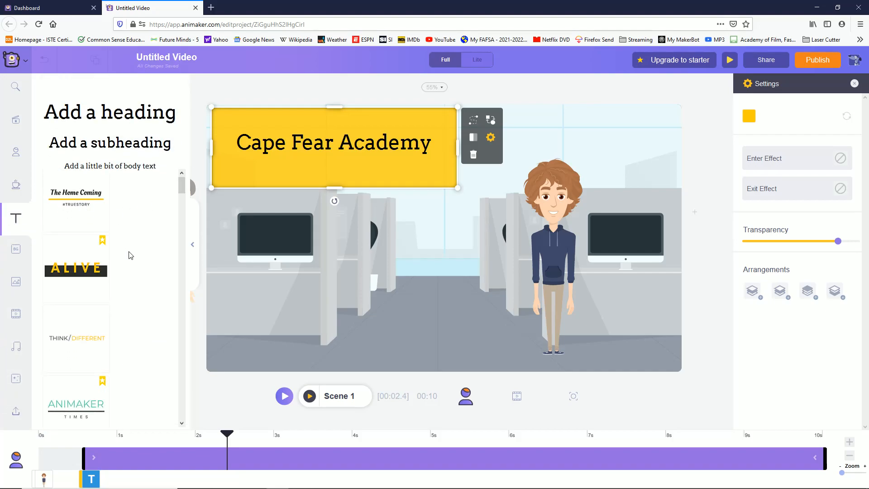
left_click_drag(178, 188, 177, 224)
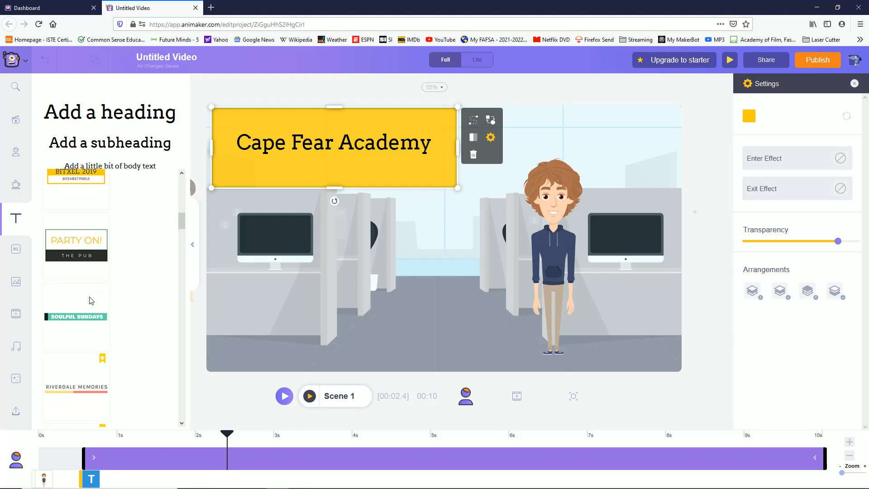
left_click(75, 316)
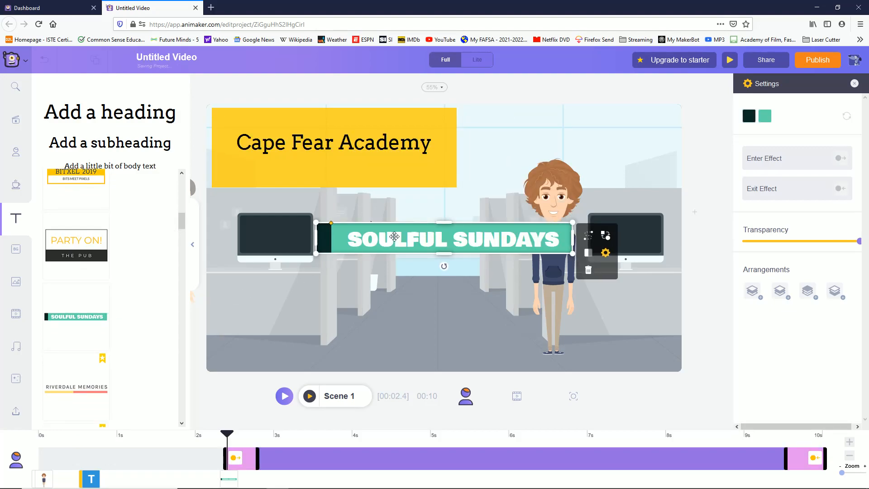
double_click(394, 236)
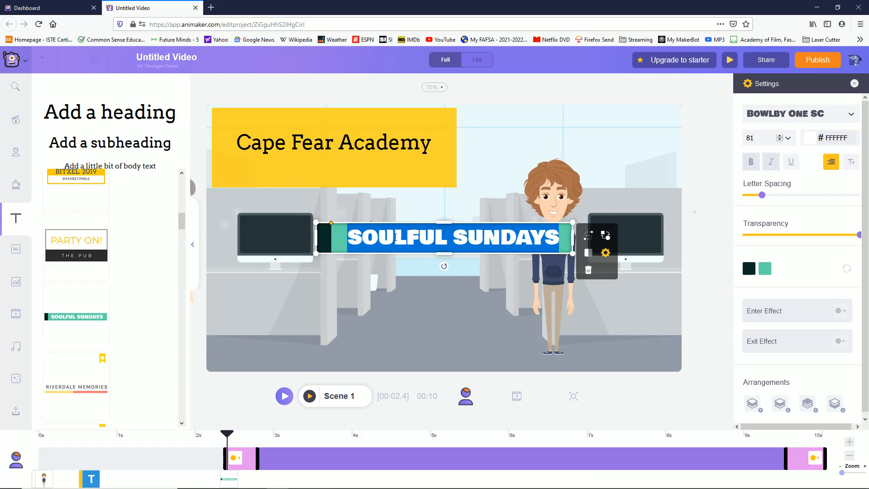
type("MIDDLE School")
left_click(329, 312)
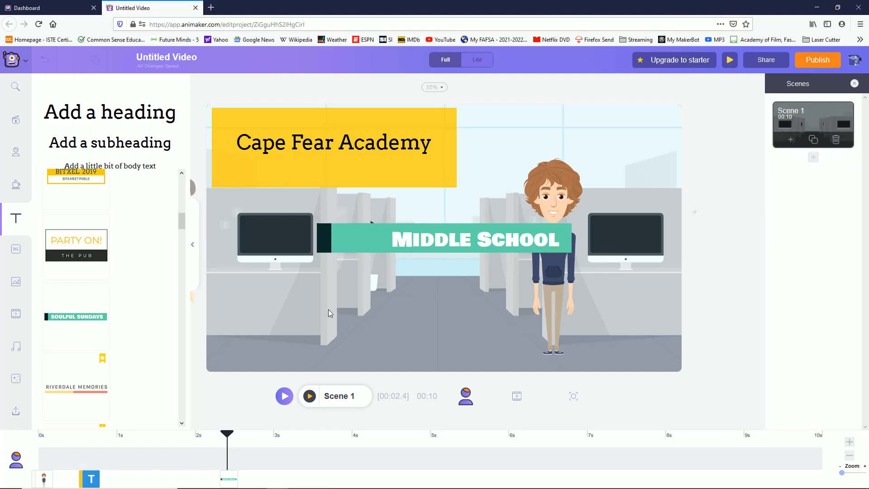
left_click_drag(379, 245, 293, 176)
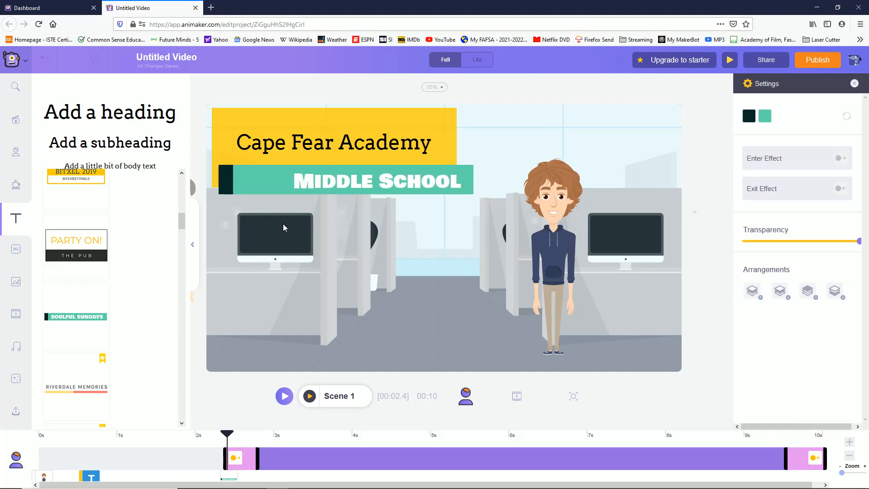
left_click(354, 234)
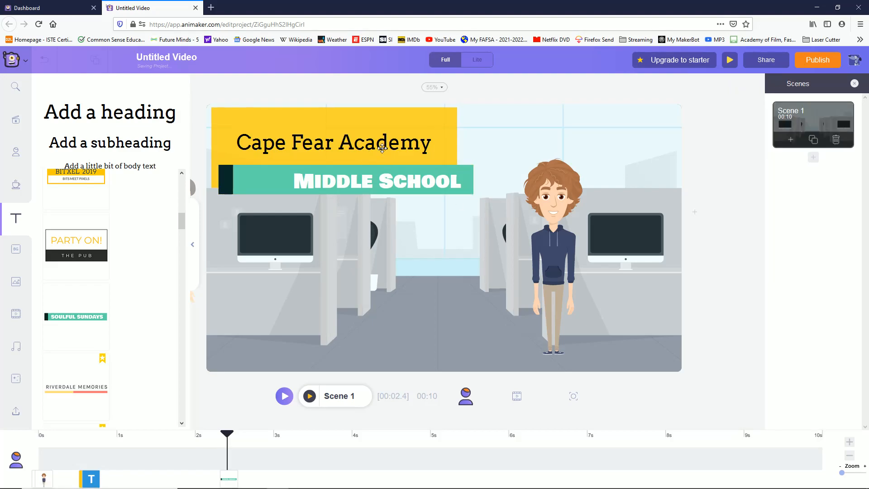
Step: Shorten the yellow rectangle by lowering its upper edge to just above the "Cape Fear Academy" heading
left_click(400, 126)
mouse_move(334, 105)
left_mouse_down()
mouse_move(329, 117)
mouse_move(331, 106)
left_mouse_up()
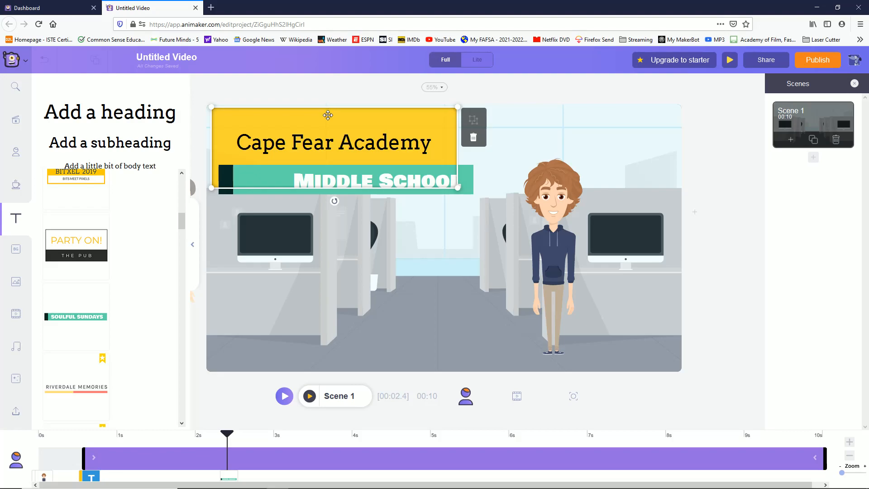
left_click(356, 127)
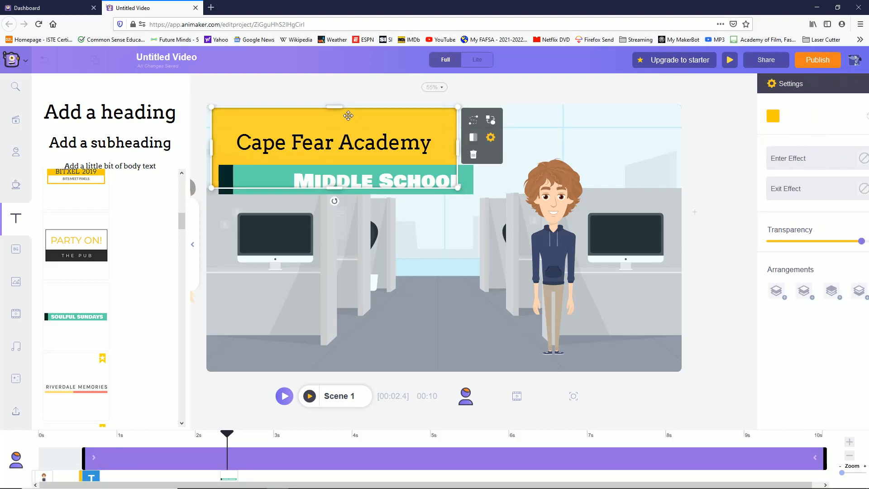
left_click_drag(337, 108, 334, 123)
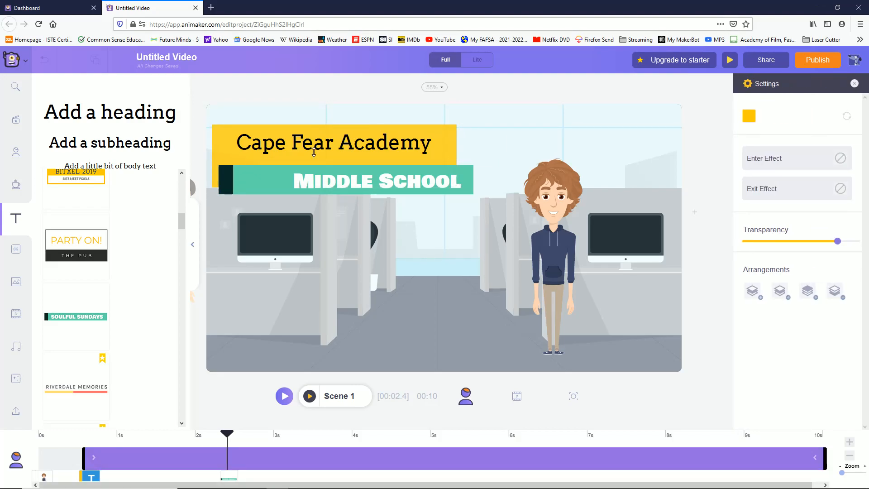
Step: Recolour the green band of the "Middle School" title to bright blue
left_click(272, 218)
double_click(271, 183)
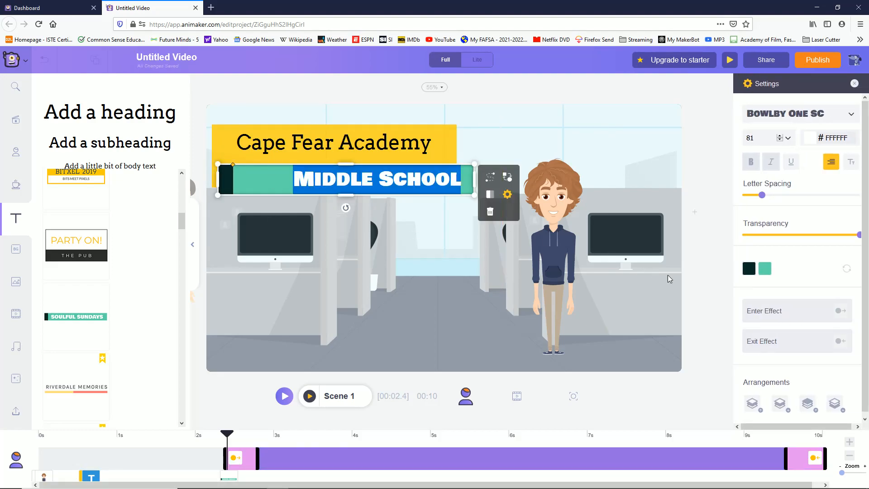
left_click(765, 269)
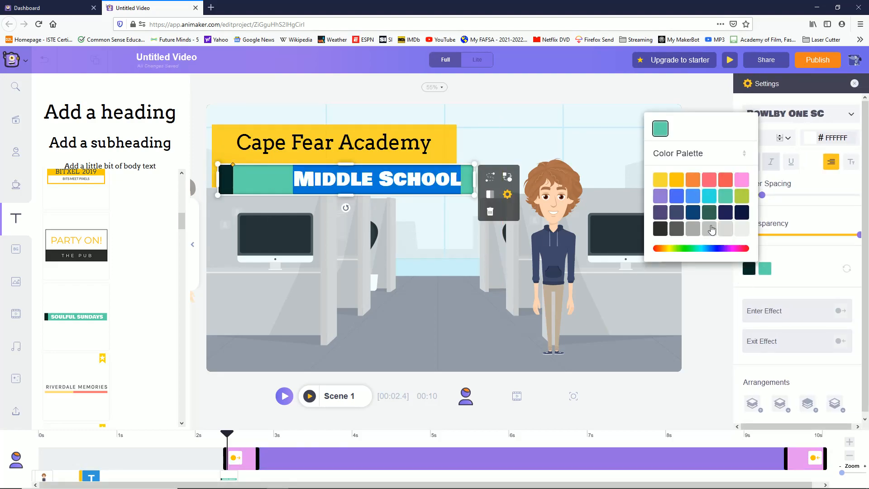
left_click(676, 196)
left_click(414, 290)
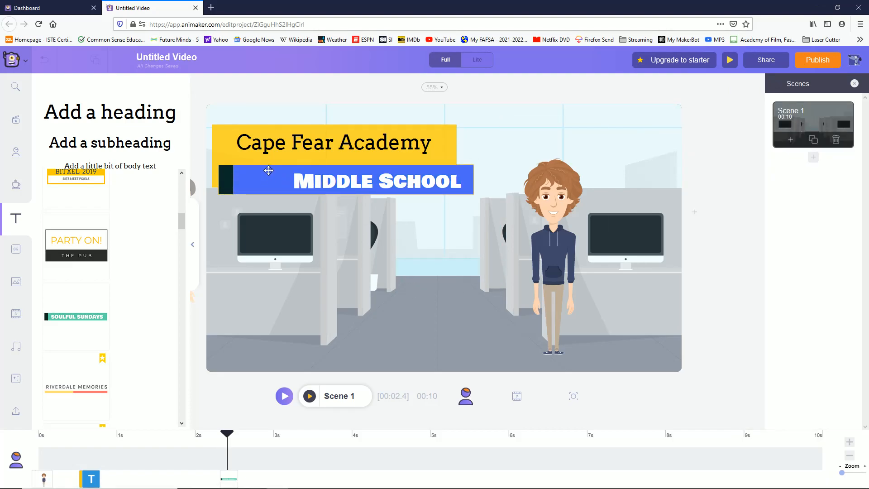
Step: Add the uploaded CFA logo image to the scene and shrink it to fit on the screen of the monitor below the titles
left_click(22, 247)
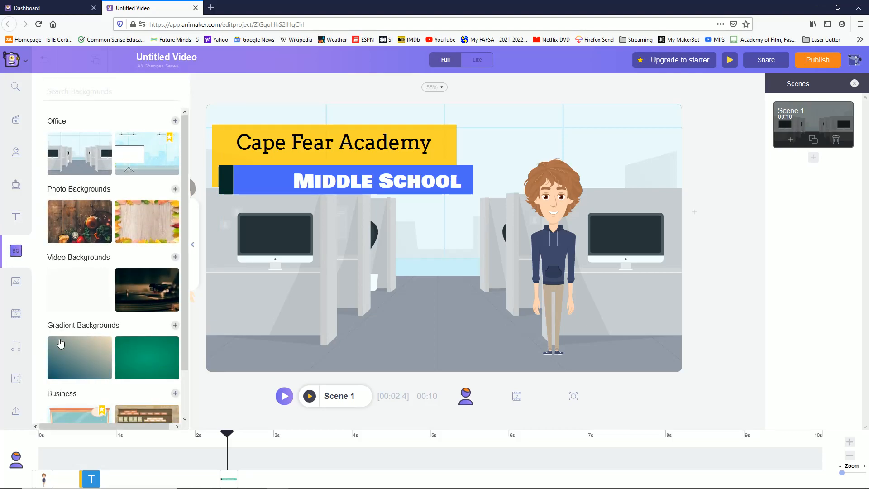
left_click(17, 412)
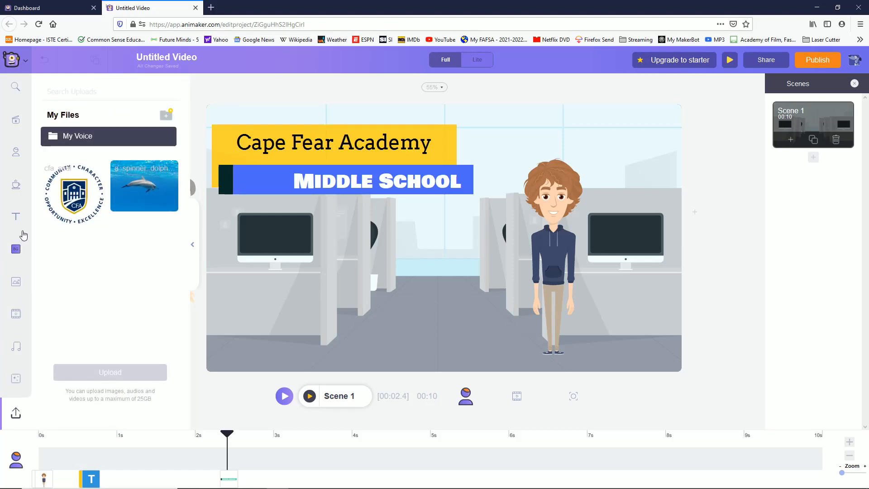
left_click(14, 285)
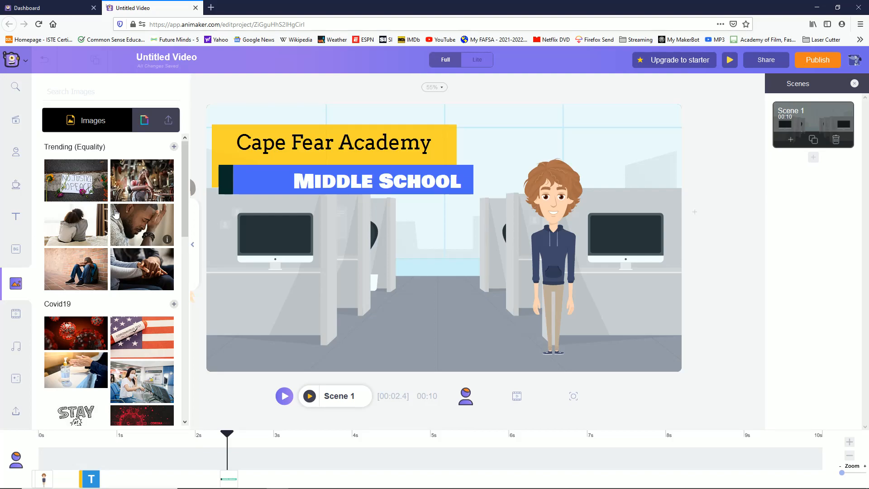
left_click(166, 120)
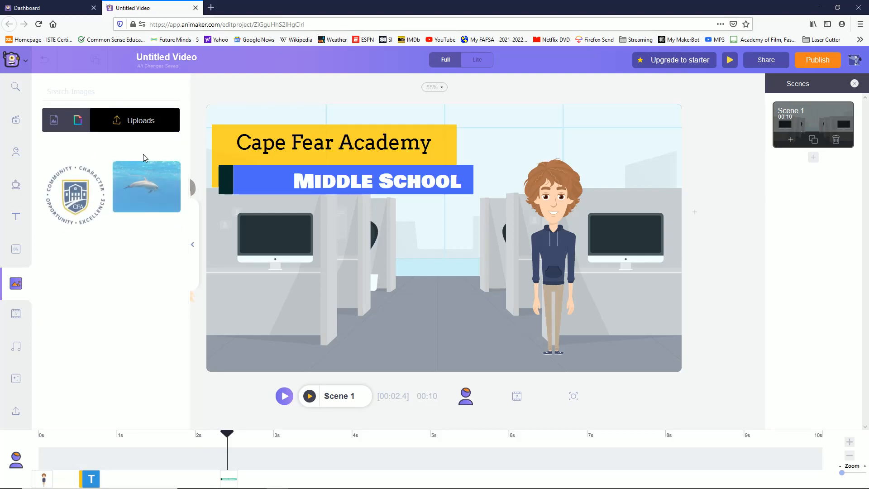
left_click(77, 177)
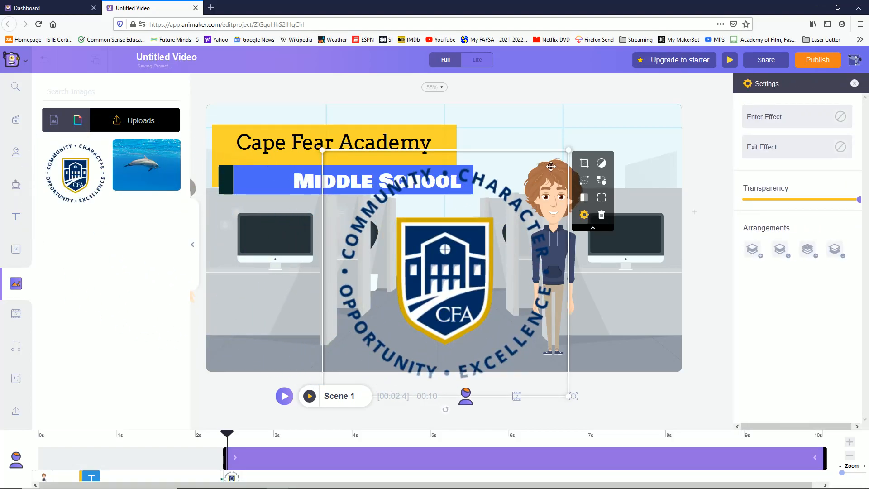
left_click_drag(565, 152, 280, 227)
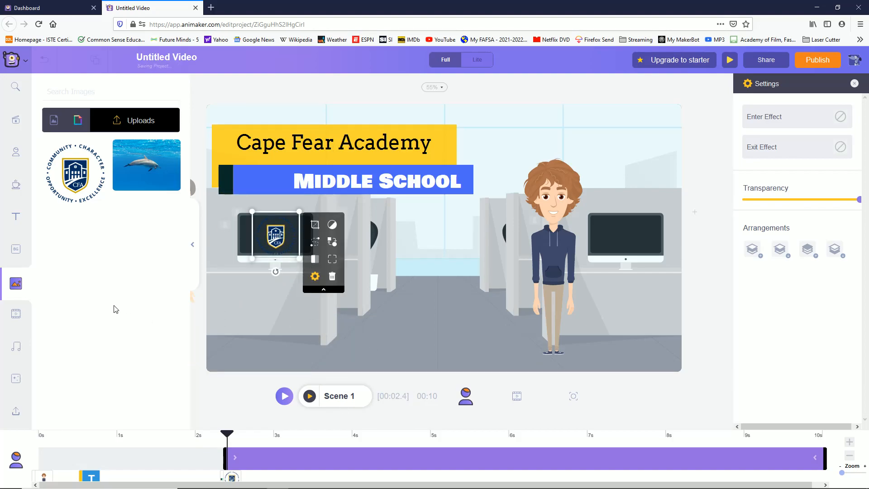
Step: Try the night highway time-lapse video in the scene, and undo its insertion
left_click(16, 313)
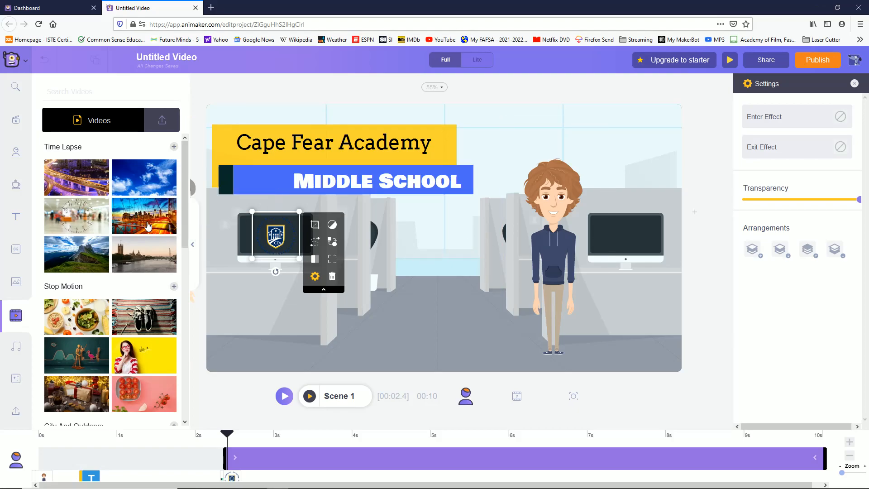
left_click_drag(82, 180, 624, 250)
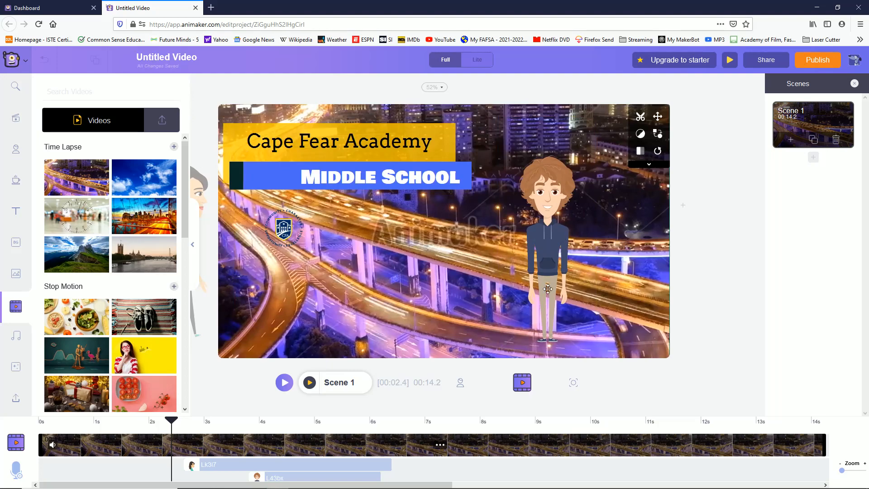
left_click_drag(316, 312, 275, 320)
key("ctrl+z")
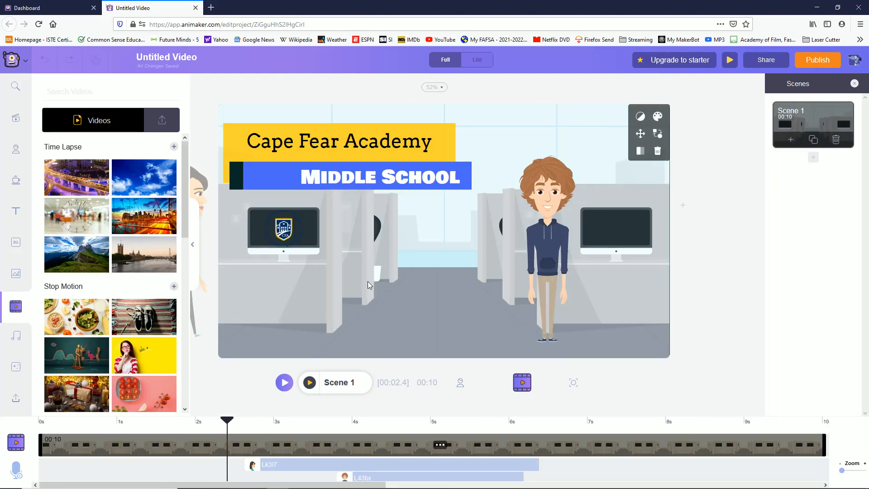
Step: Add the "Looking on bright side" music track, move its start to 0 s on the timeline and preview the scene
left_click(16, 337)
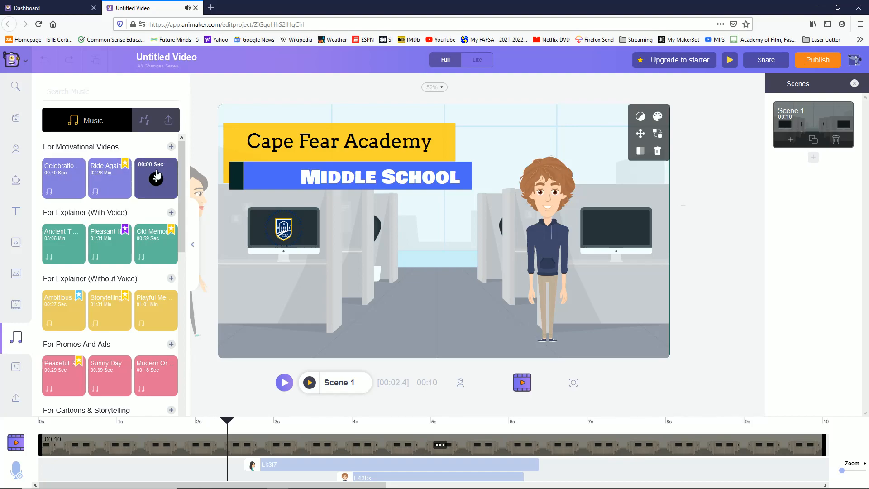
left_click(155, 180)
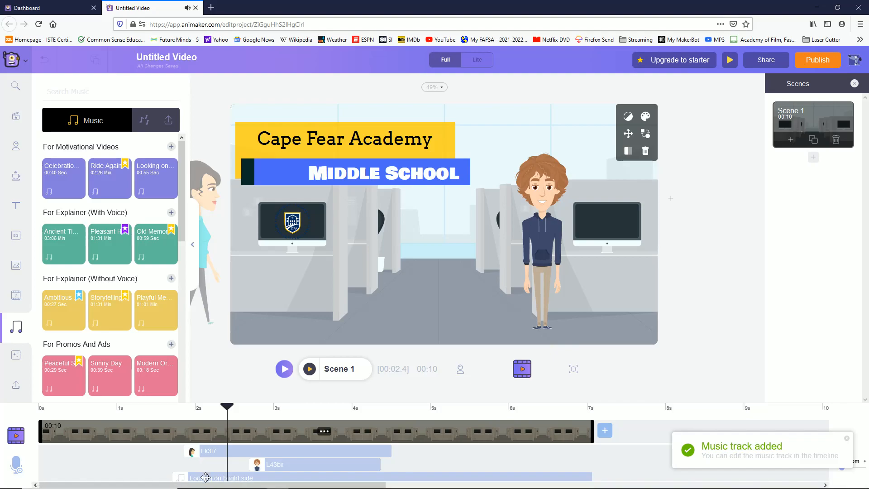
left_click_drag(210, 478, 60, 485)
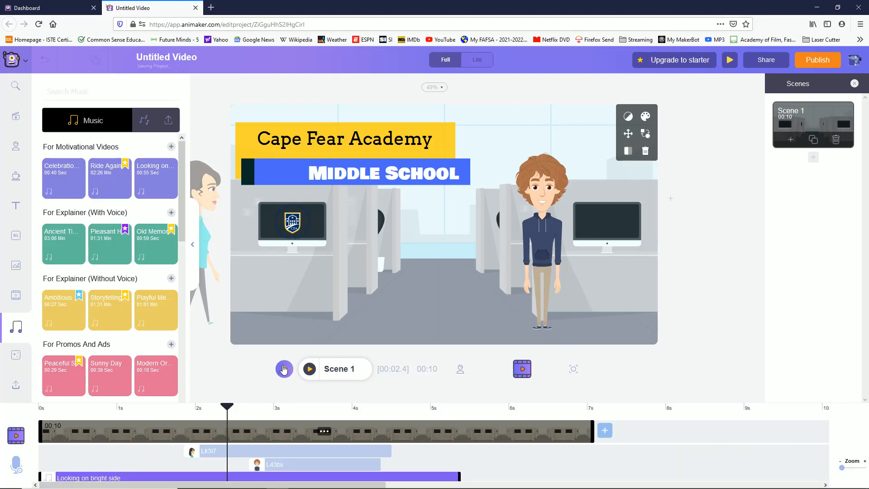
left_click(309, 370)
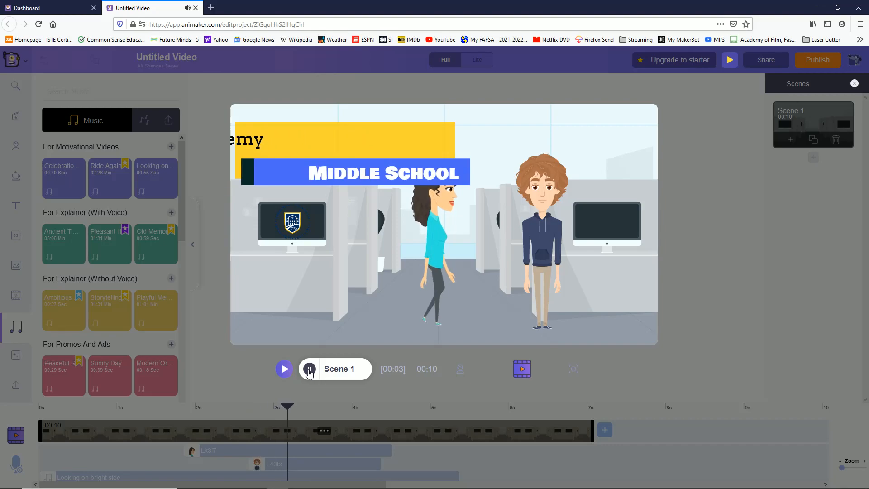
left_click(309, 370)
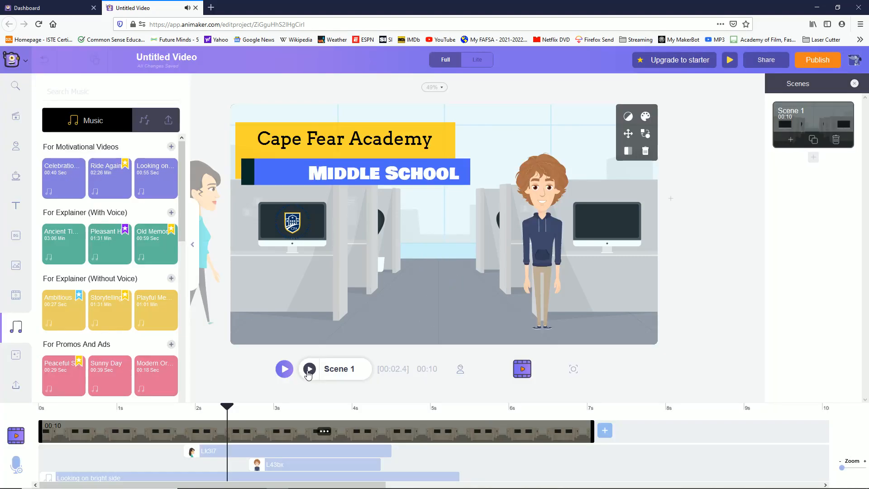
Step: Lower the volume of the "Looking on bright side" music track to about half
left_click(136, 477)
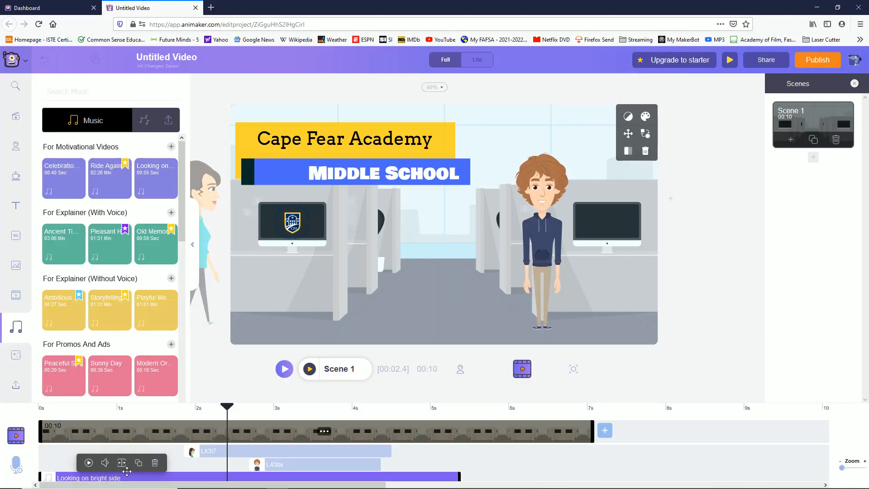
left_click(106, 462)
left_click_drag(146, 466, 119, 468)
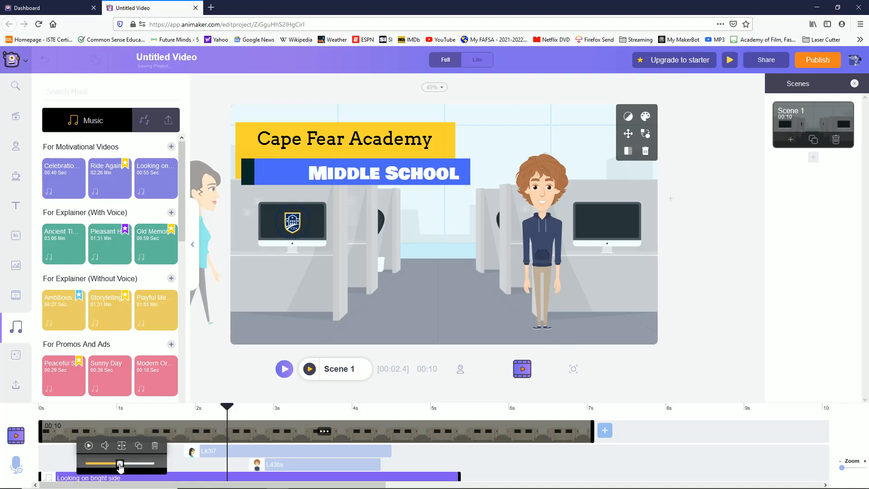
Step: Try splitting the music track at the playhead, undo the split and preview the scene
left_click(121, 446)
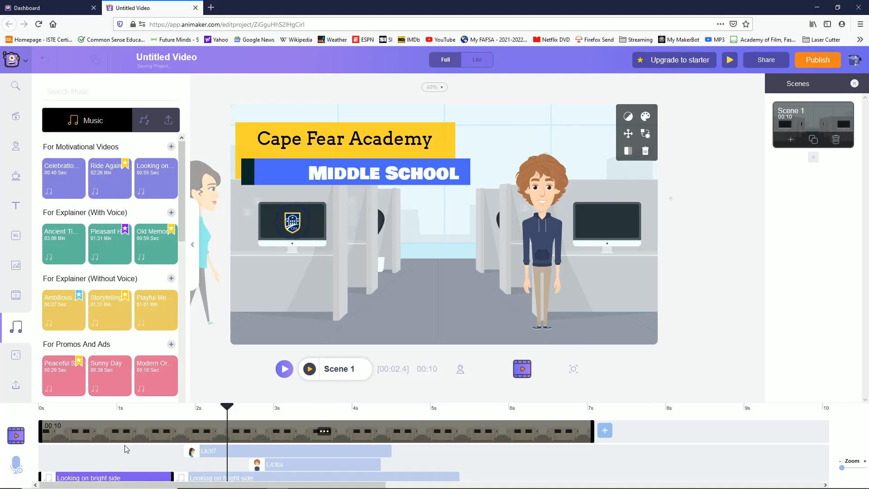
key("ctrl+z")
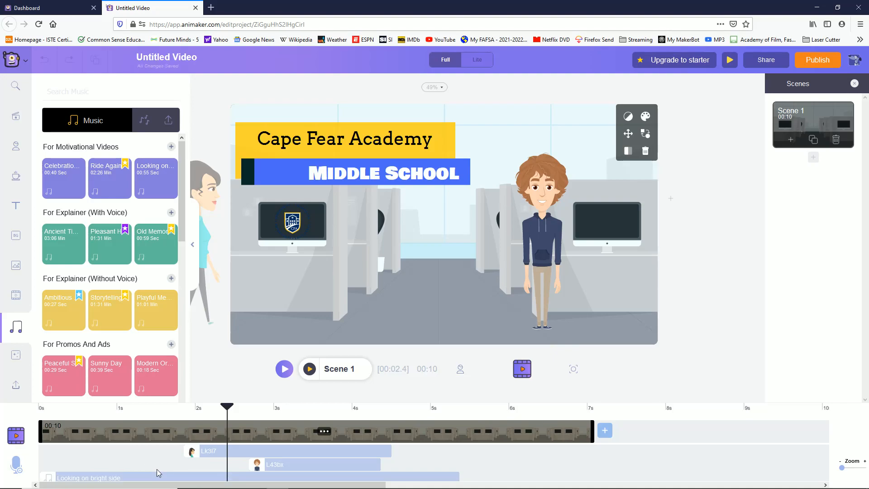
left_click(309, 370)
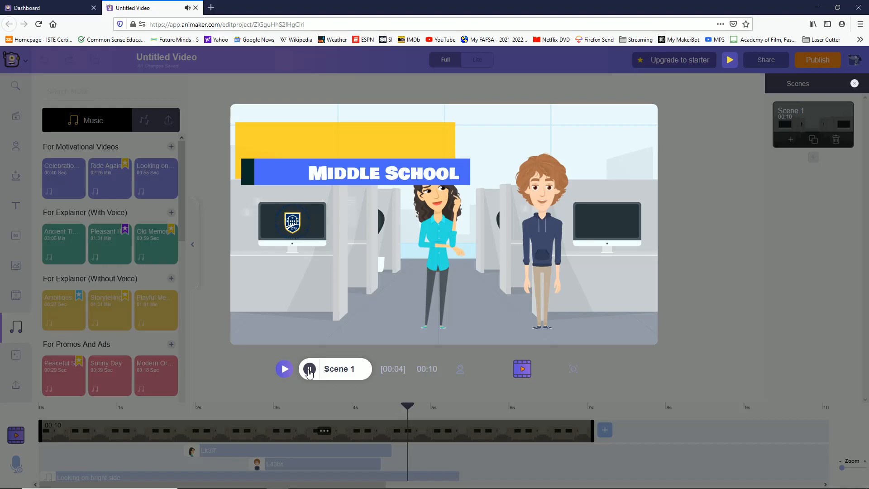
left_click(309, 369)
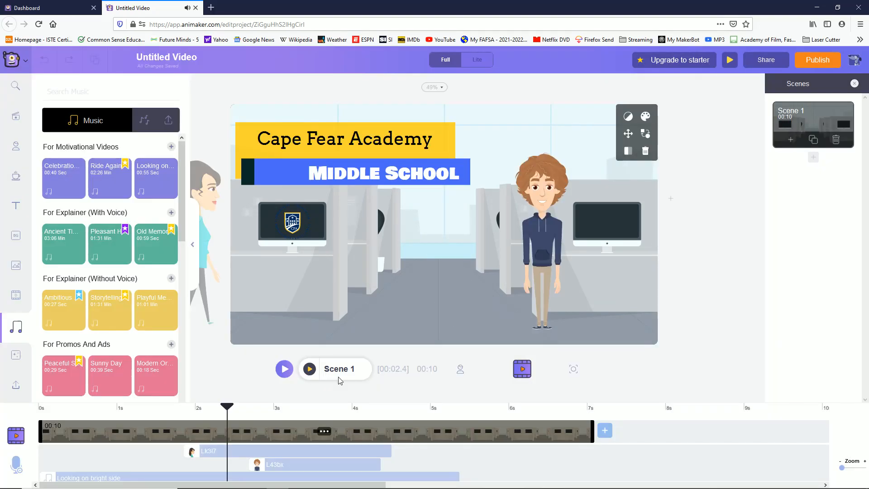
Step: Apply the orange screen effect with blue and white balloons at 2.4 s and preview the scene with the playhead at 2.3 s
left_click(18, 357)
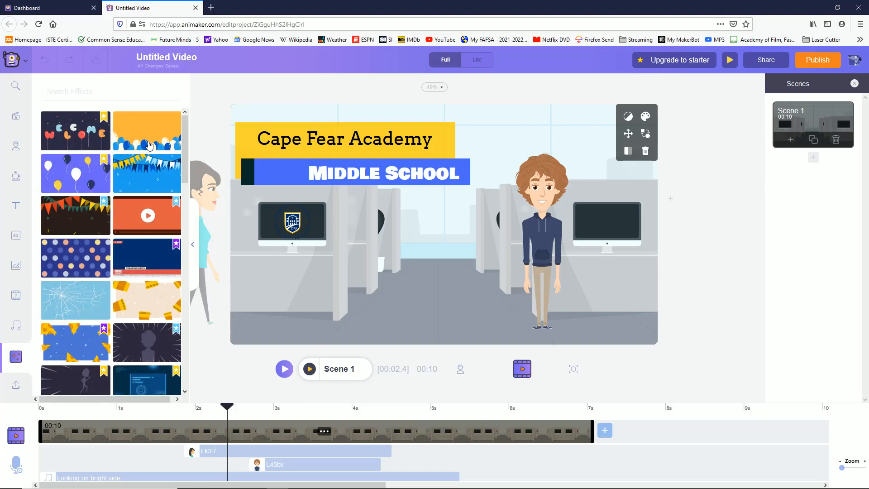
left_click(147, 144)
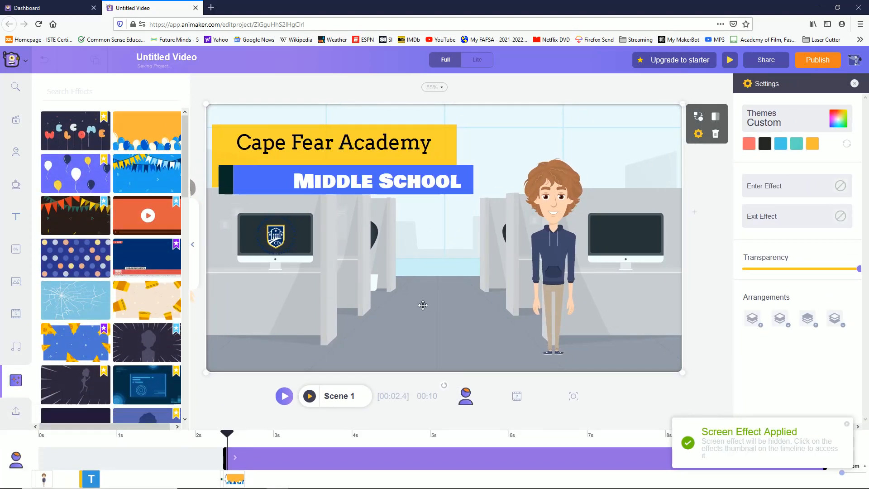
left_click(310, 397)
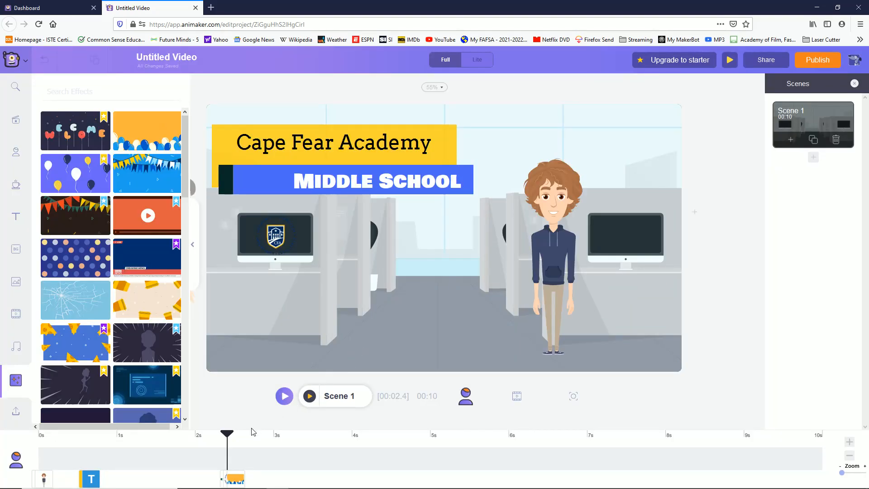
mouse_move(227, 438)
left_mouse_down()
mouse_move(215, 437)
mouse_move(224, 437)
left_mouse_up()
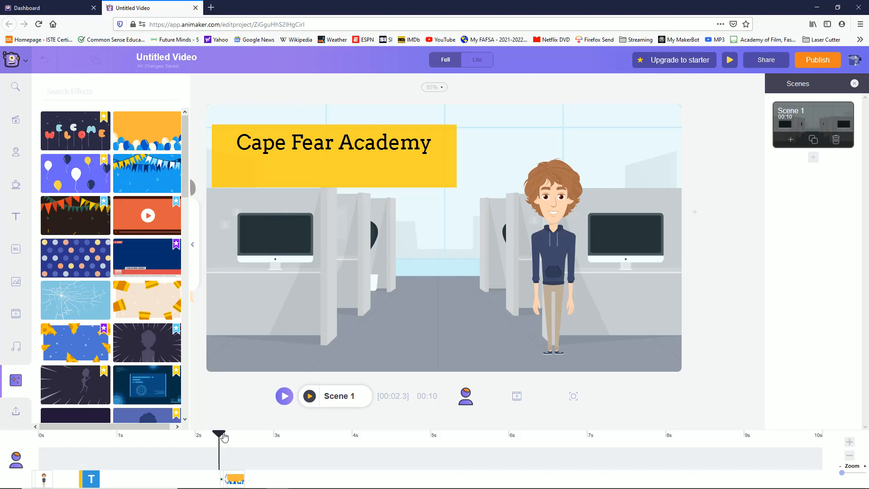
left_click(309, 396)
left_click(285, 396)
left_click(284, 396)
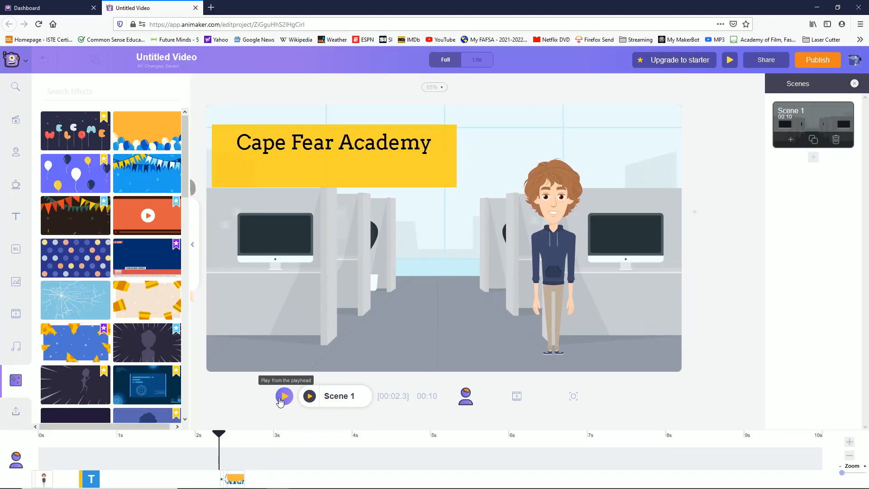
Step: View the uploaded files, and in a new browser tab search Google Images for "dolphin"
left_click(25, 416)
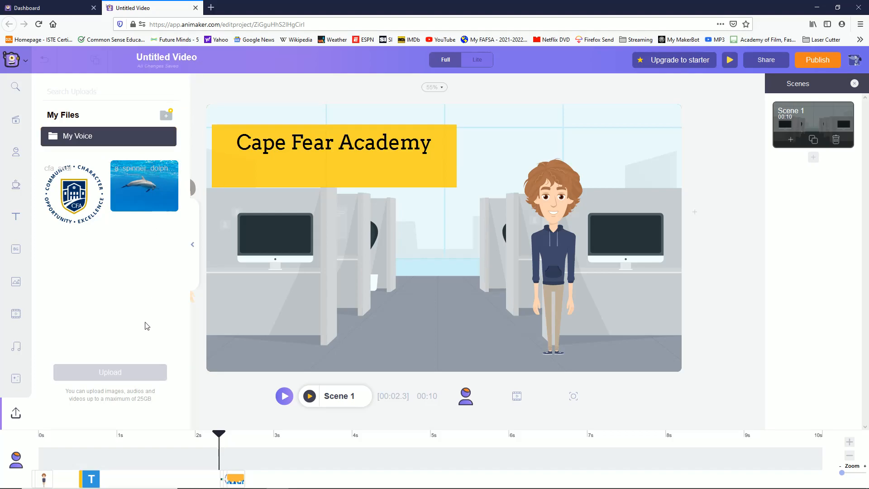
left_click(211, 7)
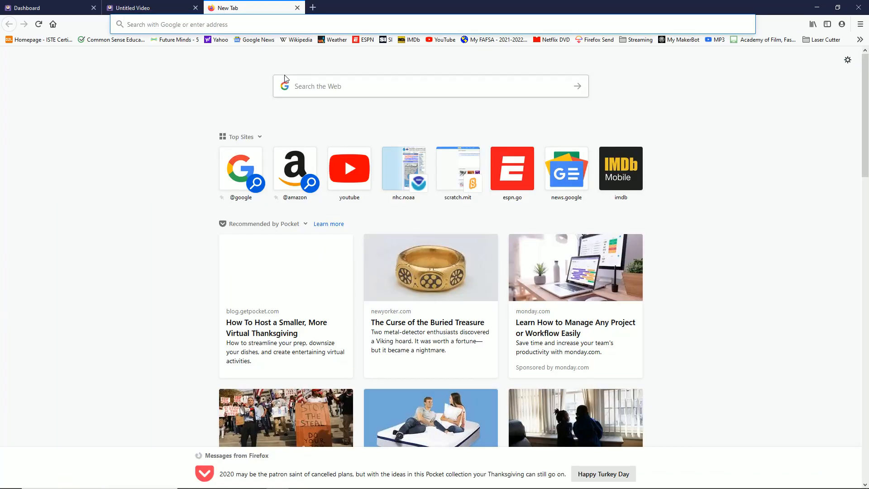
type("dolphin")
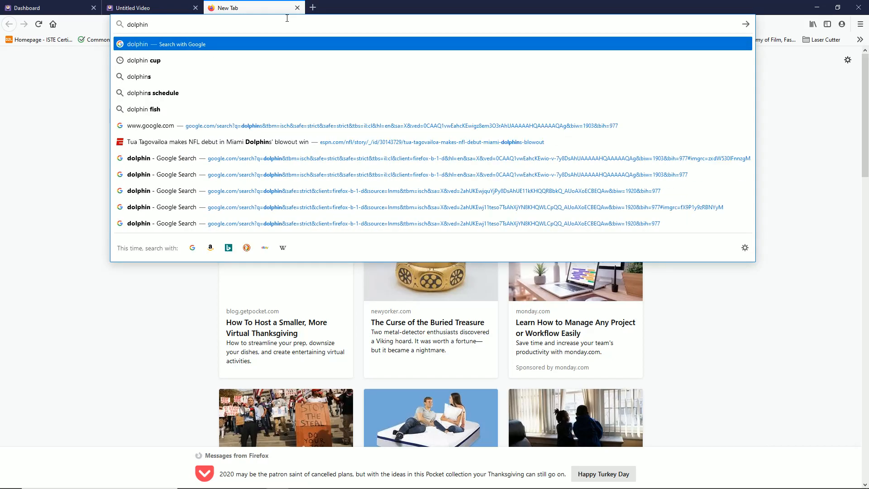
key("Return")
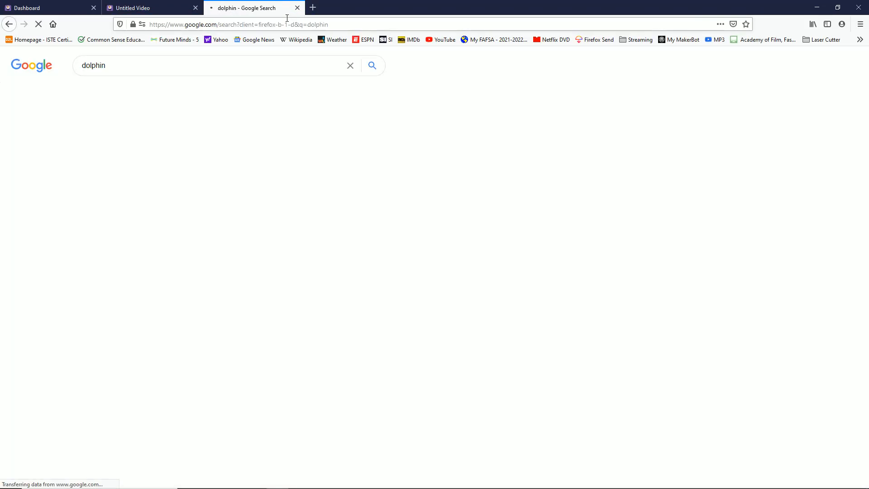
left_click(133, 91)
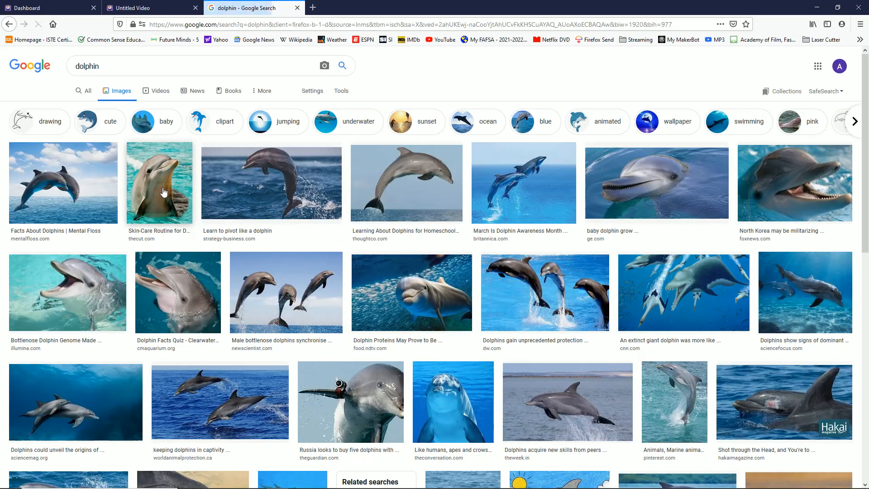
Step: Preview a dolphin photo and filter the image results by Creative Commons licenses
left_click(165, 192)
scroll(235, 150, "up", 1)
scroll(234, 150, "down", 1)
scroll(233, 151, "up", 1)
left_click(341, 89)
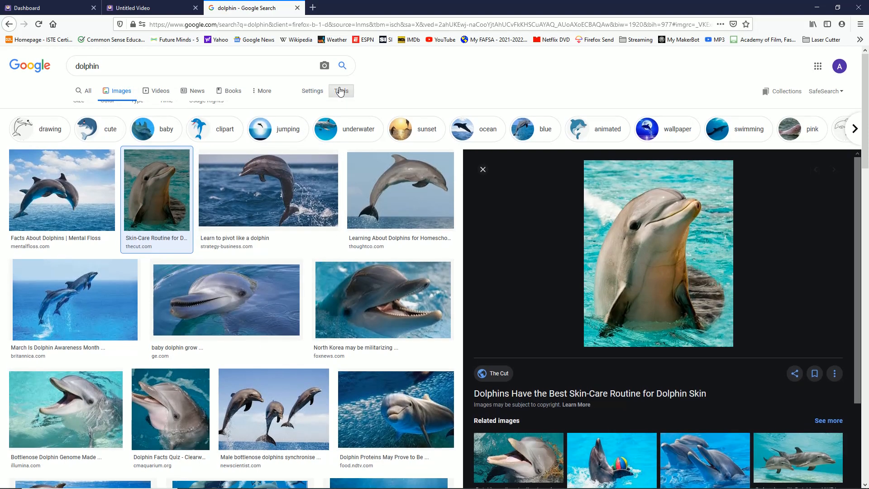
left_click(202, 107)
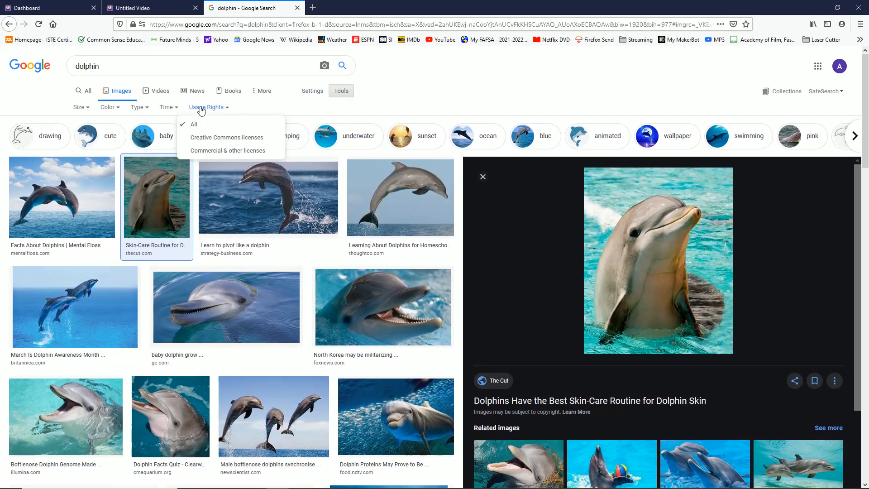
left_click(224, 141)
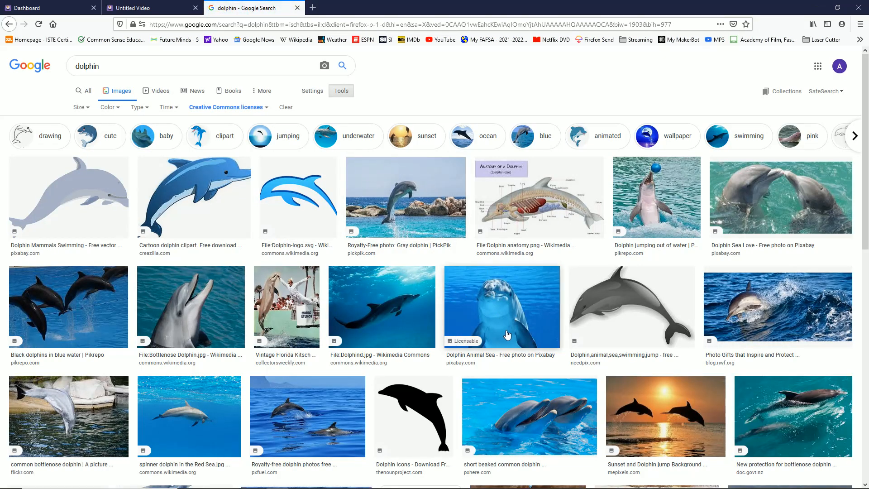
Step: View the Wikimedia Commons dolphin image and its image options, and close the image search tab
left_click(398, 329)
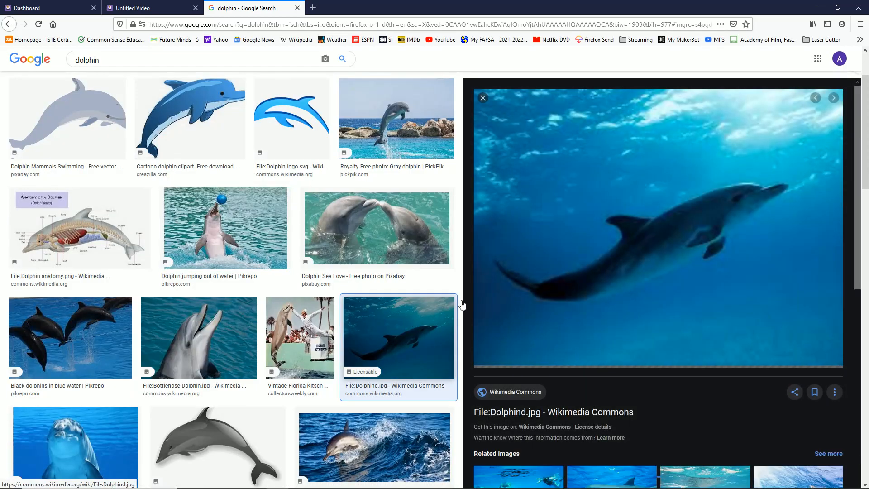
right_click(596, 261)
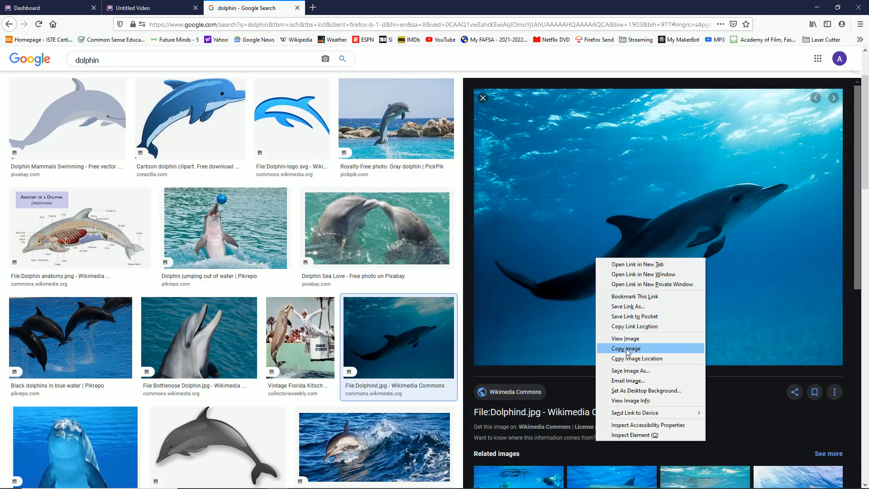
left_click(297, 8)
left_click(297, 7)
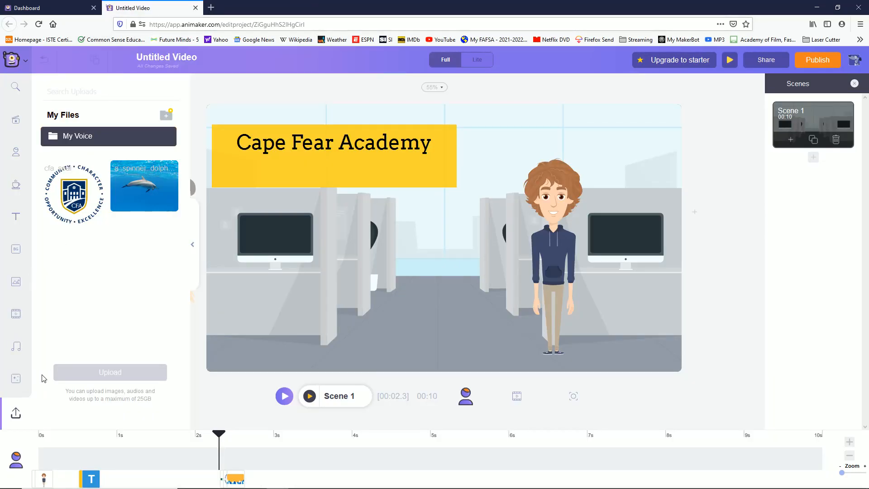
Step: Upload the "shield white" image from the JPG folder inside Logos
left_click(88, 369)
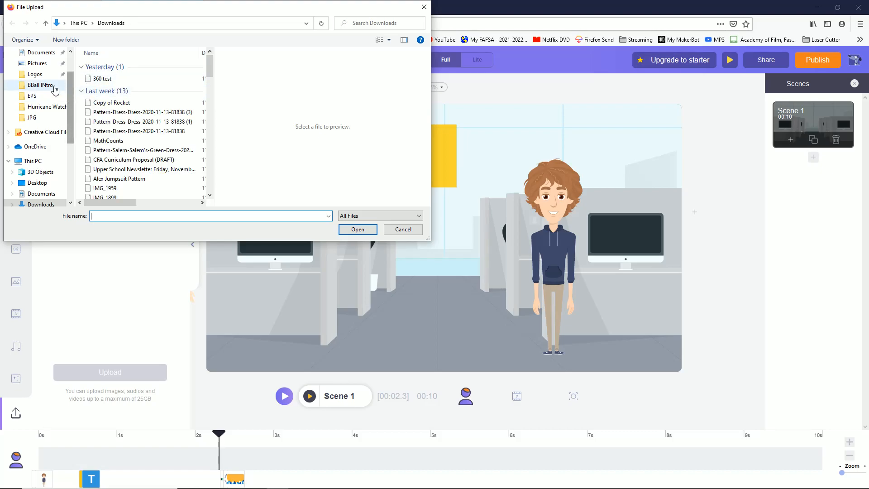
left_click(45, 76)
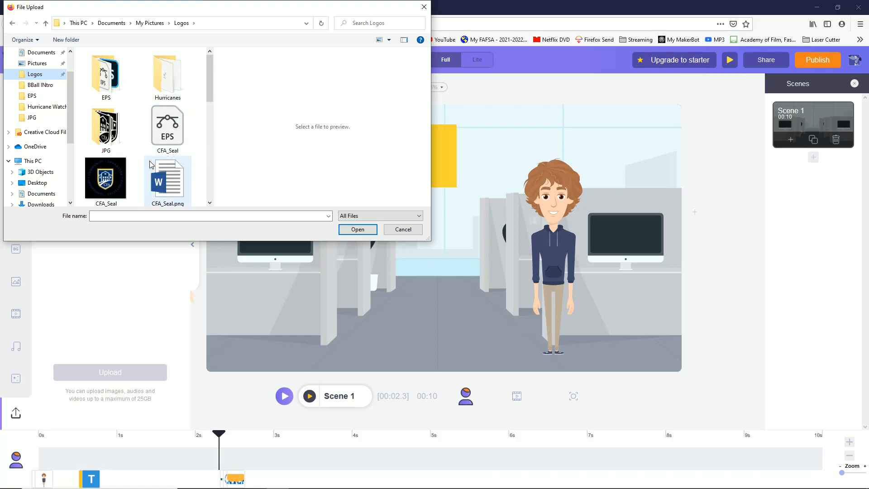
double_click(113, 135)
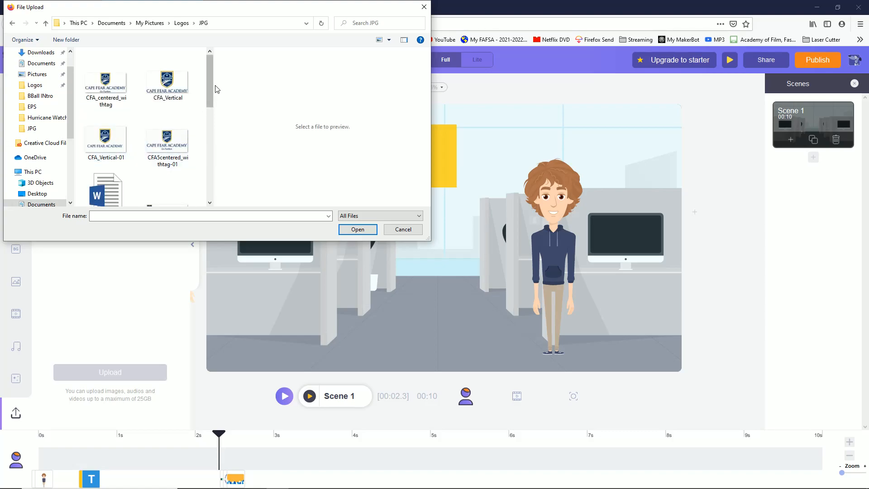
left_click_drag(210, 85, 196, 172)
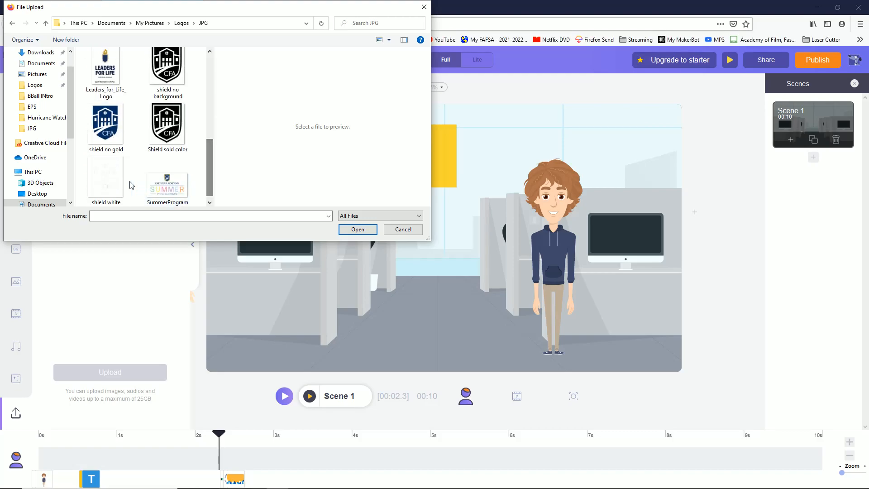
left_click(116, 183)
left_click(358, 229)
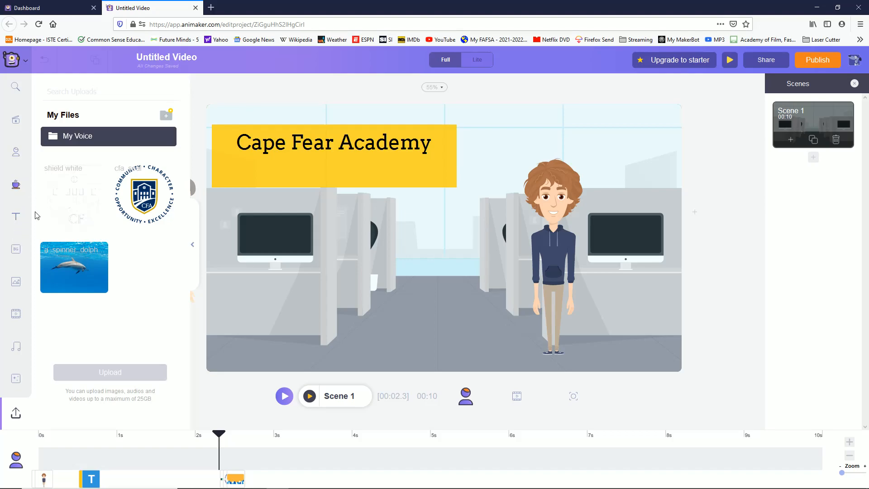
mouse_move(83, 169)
Step: Add the uploaded white shield to Scene 1 at 2.3 s as a small logo in the lower-right corner of the scene
left_click(16, 282)
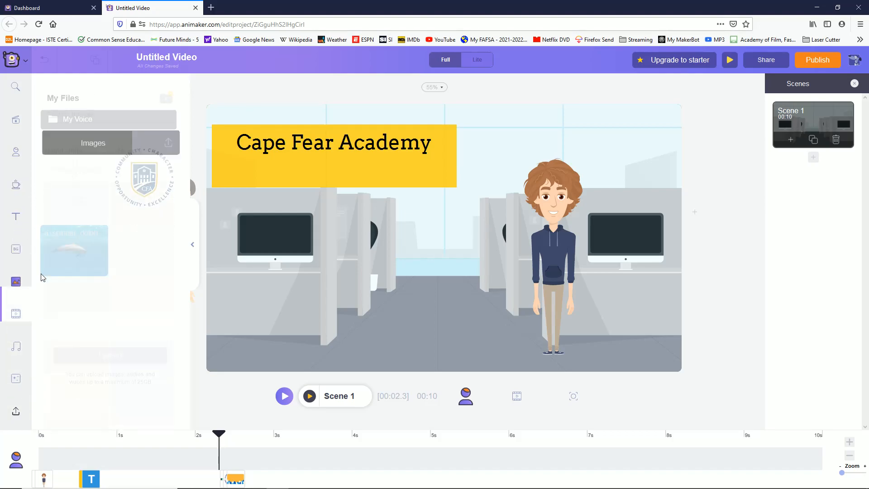
left_click(168, 120)
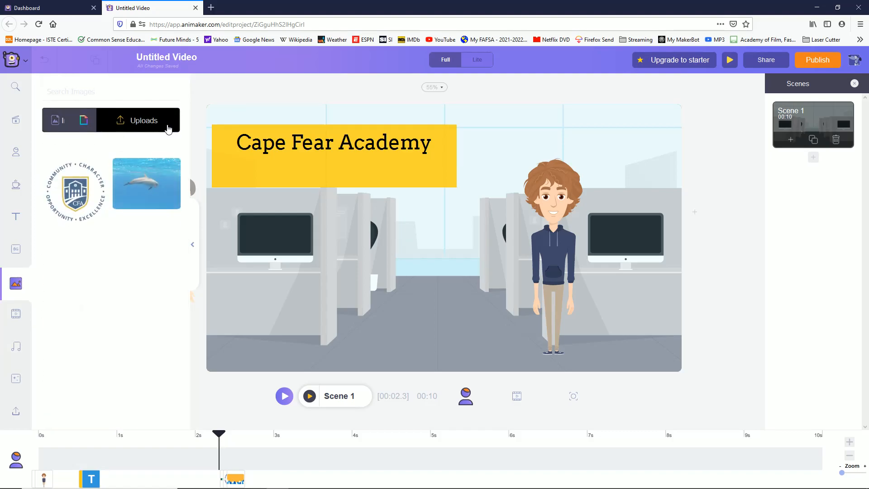
left_click_drag(71, 252, 326, 271)
left_click_drag(426, 145, 652, 341)
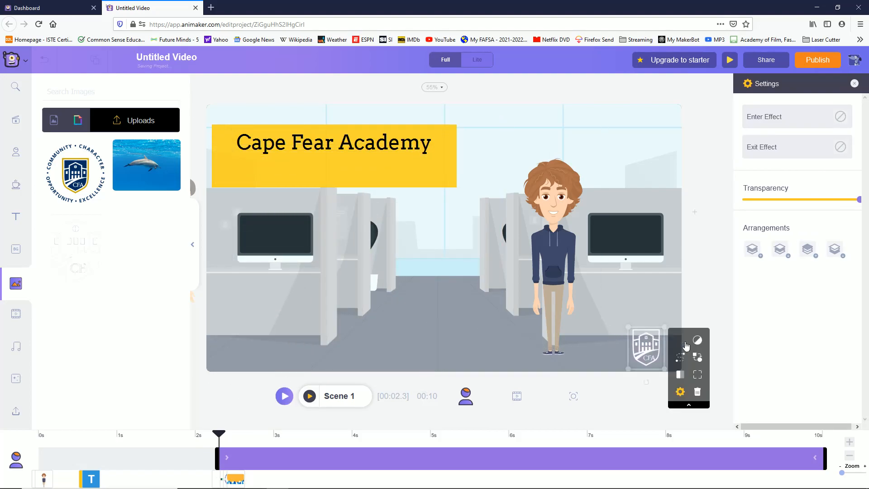
left_click(728, 271)
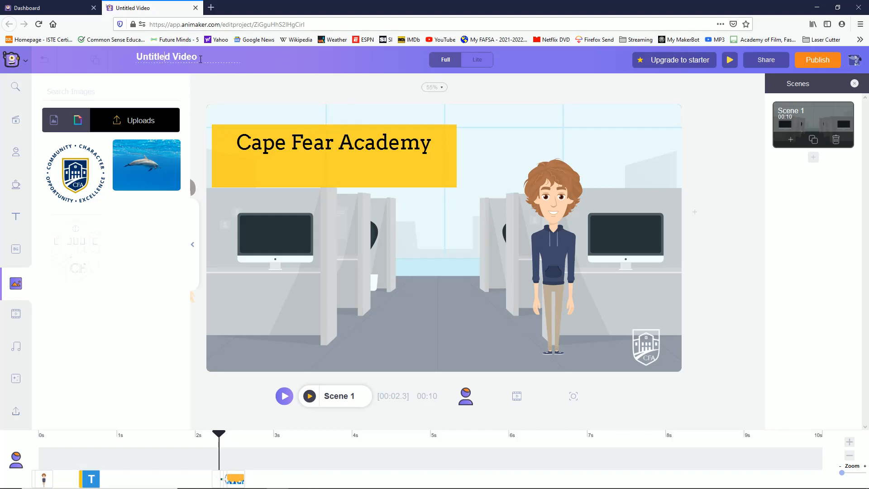
Step: Rename the video project as "Demo Video"
left_click_drag(207, 58, 137, 57)
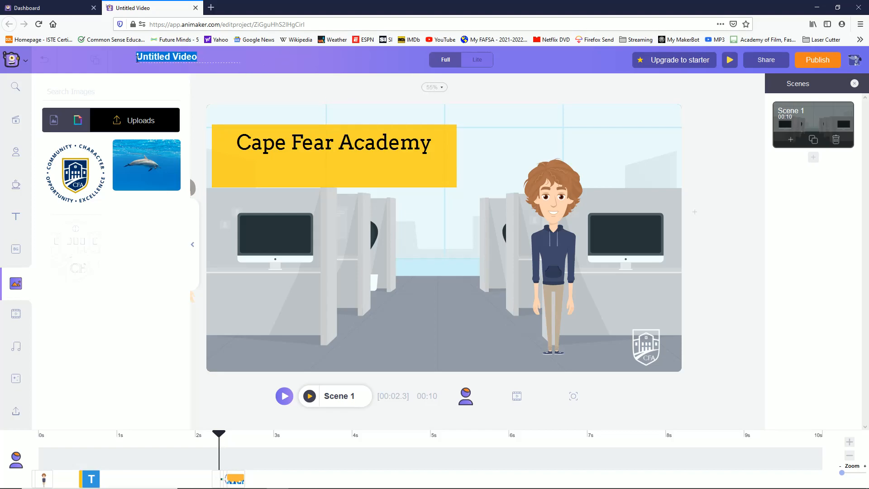
type("T")
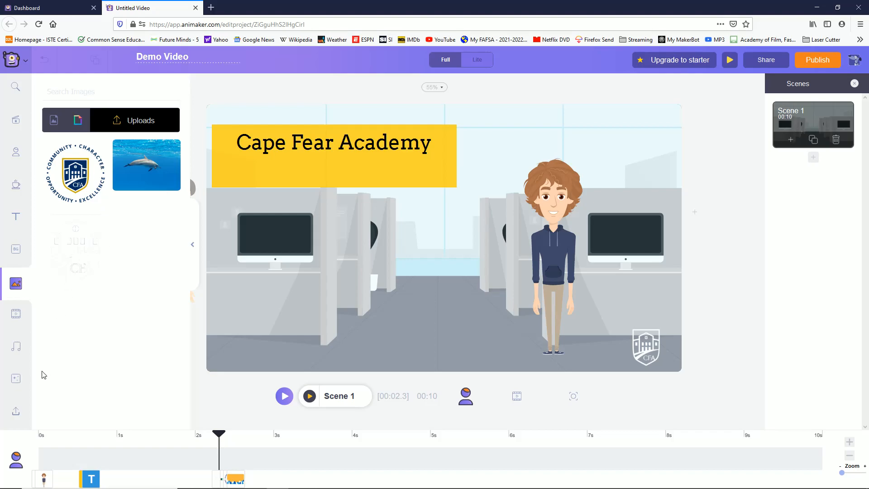
Step: Add a second scene and give it the pink room with the potted plant from the Home backgrounds
left_click(813, 158)
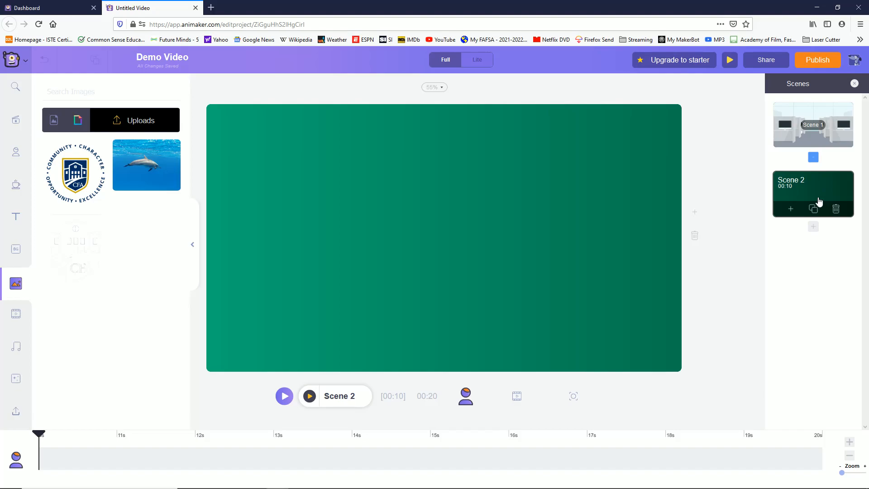
left_click(28, 250)
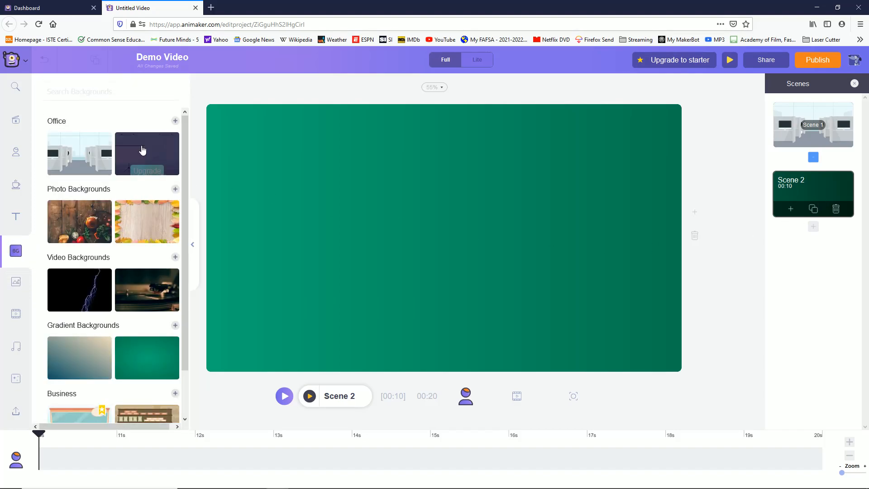
scroll(141, 335, "down", 6)
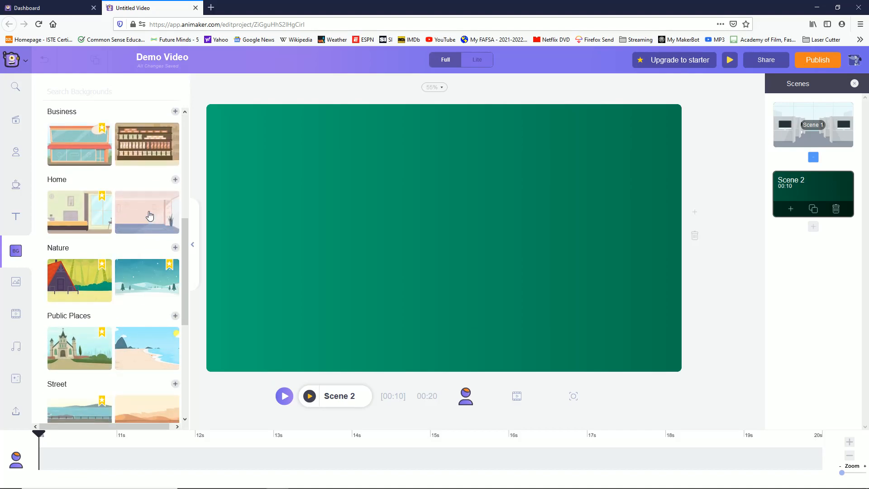
left_click(150, 215)
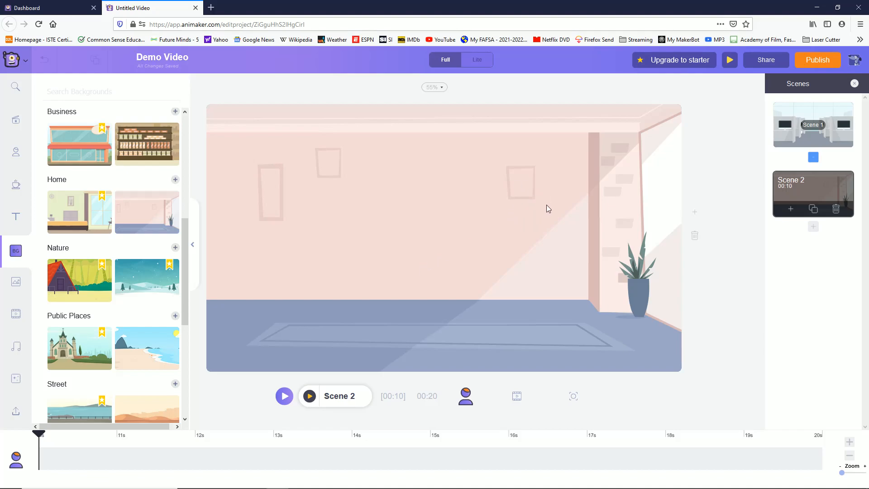
Step: Hide the scene list and place the man in the orange shirt and glasses on the left side of Scene 2
left_click(854, 84)
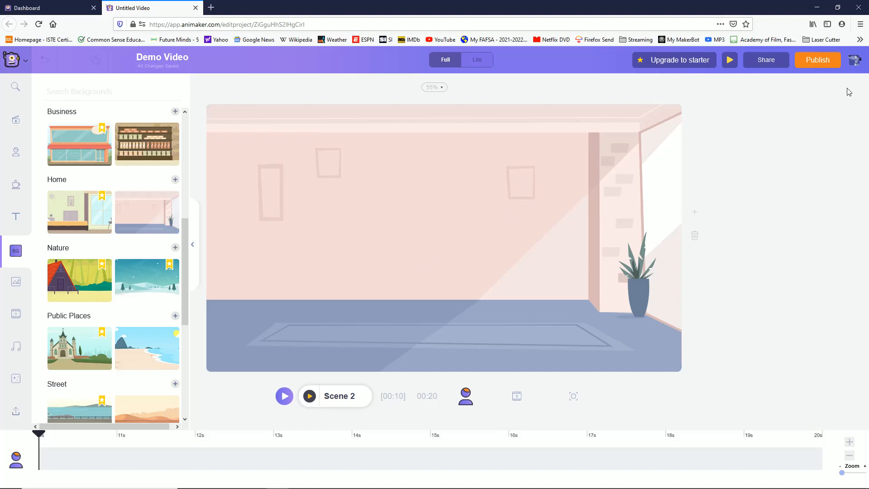
left_click(14, 159)
left_click_drag(81, 391, 302, 245)
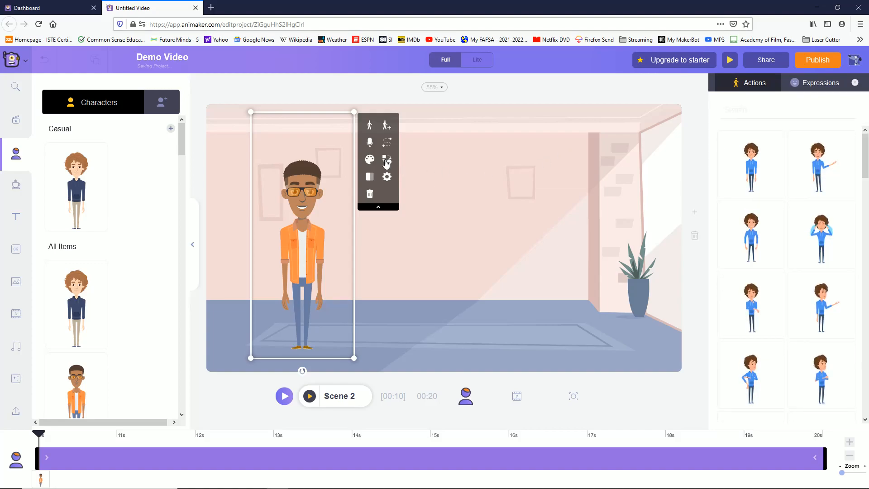
Step: Give the man an action sequence with standing at 10.5 s, a thinking pose at 11 s and a sideways hand-to-face pose at 11.5 s
left_click(384, 127)
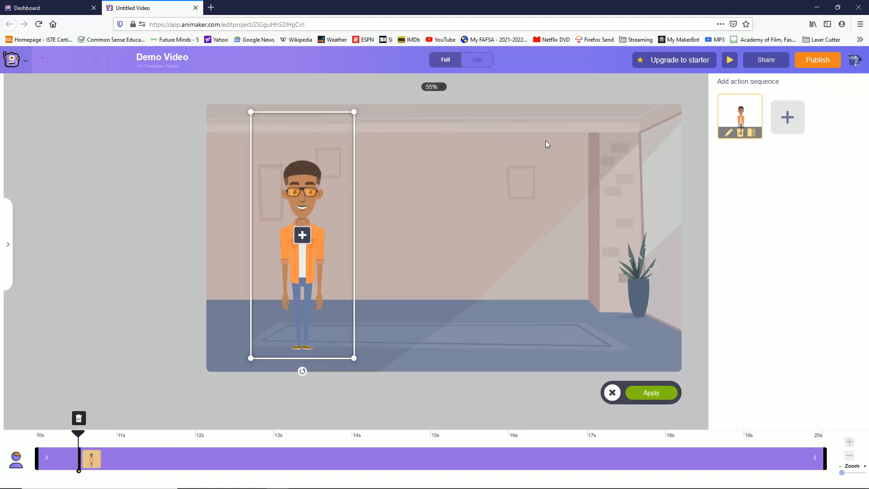
left_click(786, 118)
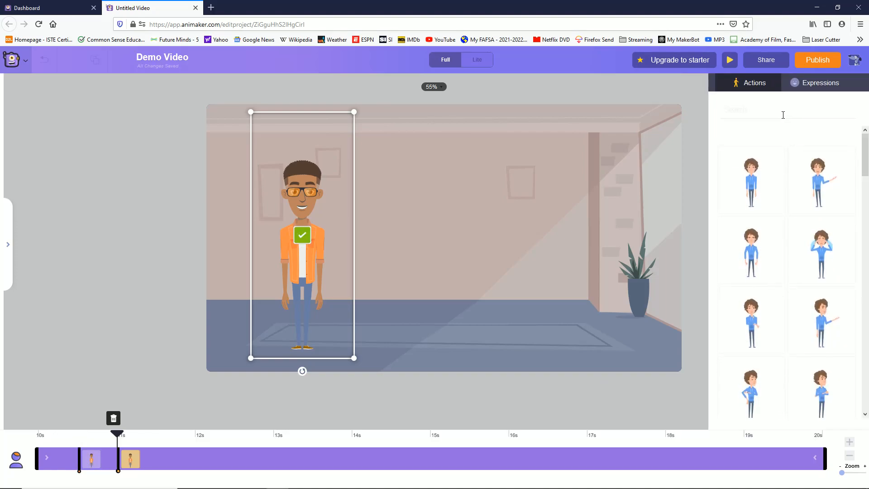
left_click(759, 317)
left_click(303, 235)
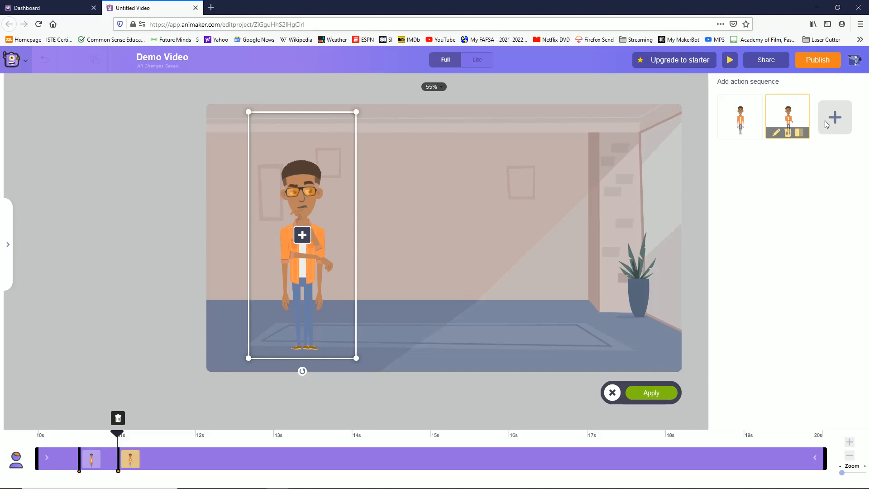
left_click(824, 121)
scroll(802, 317, "down", 5)
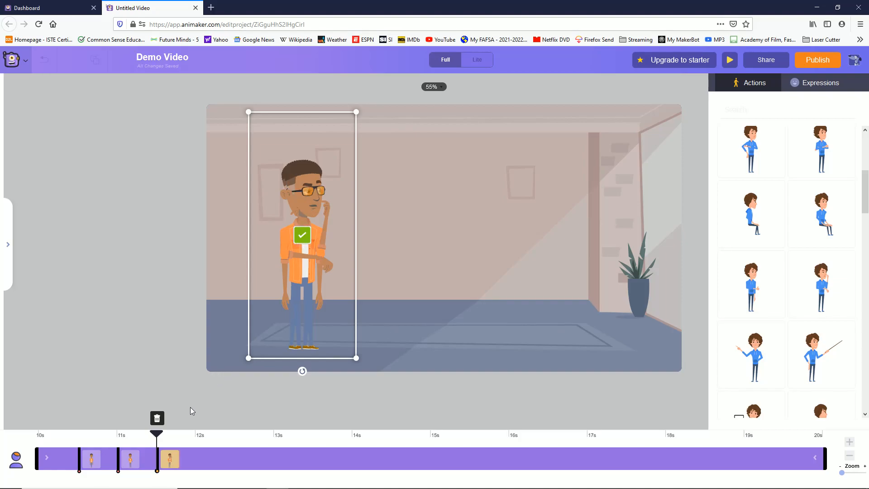
left_click(302, 235)
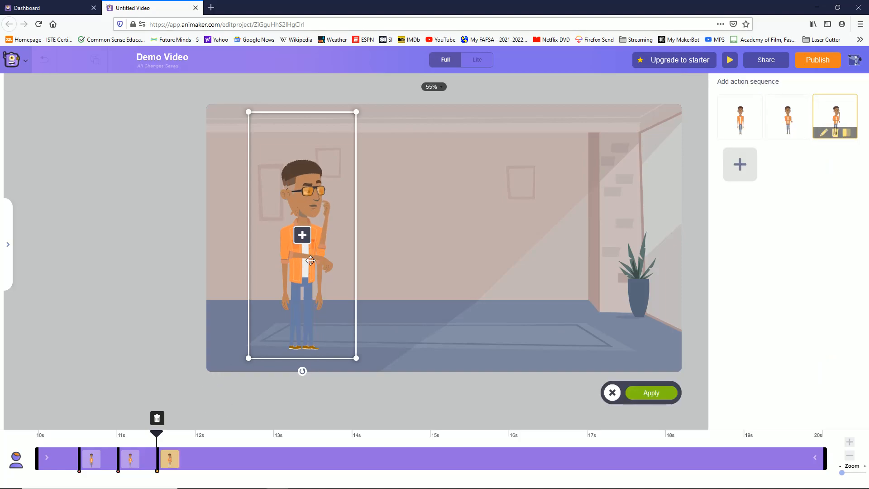
left_click(650, 393)
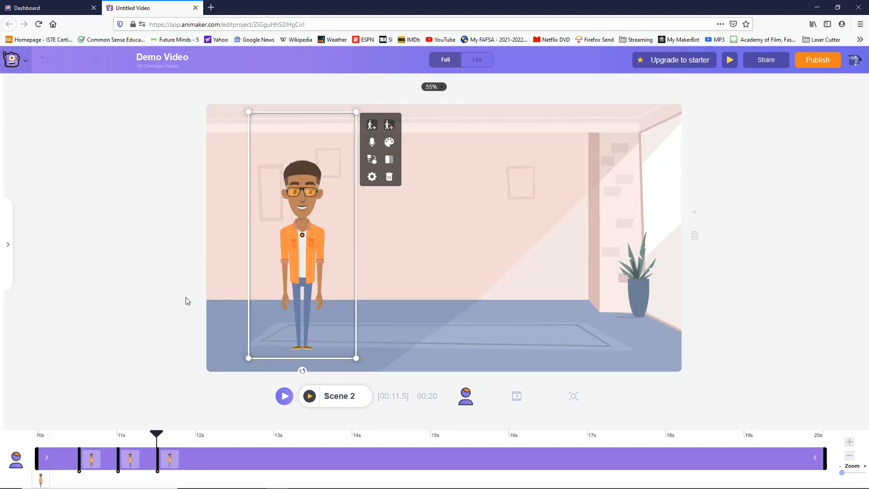
Step: Place the curly-haired woman in the yellow jacket on the right side of Scene 2 at 11.5 s
left_click(11, 247)
scroll(113, 263, "down", 5)
scroll(114, 263, "down", 5)
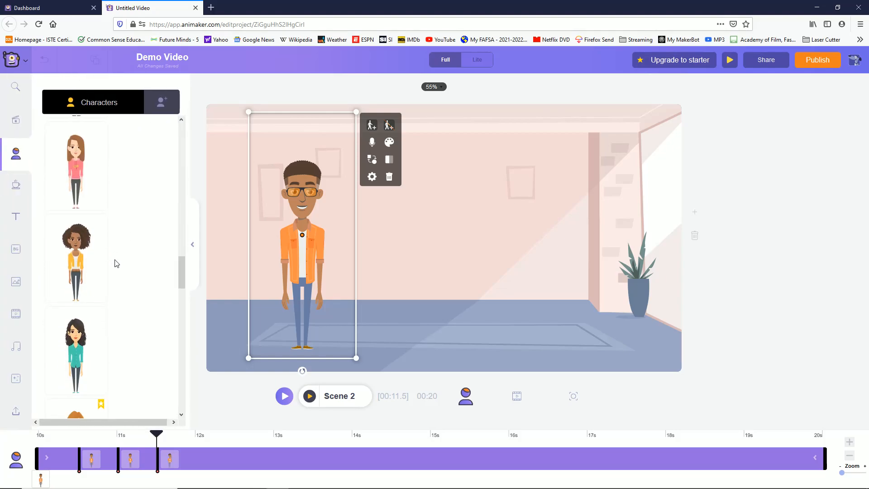
left_click_drag(87, 262, 533, 229)
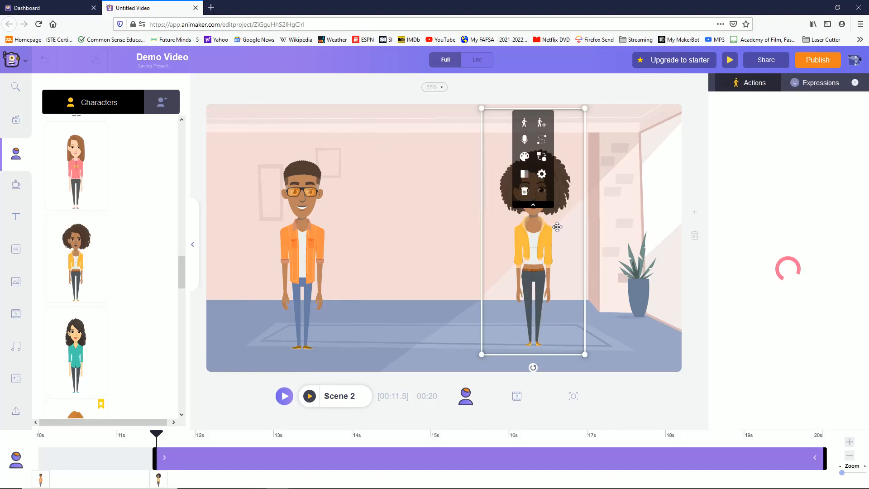
Step: Try the Un-impressed and angry expressions on the woman, and set her expression to Sleepy
left_click(805, 86)
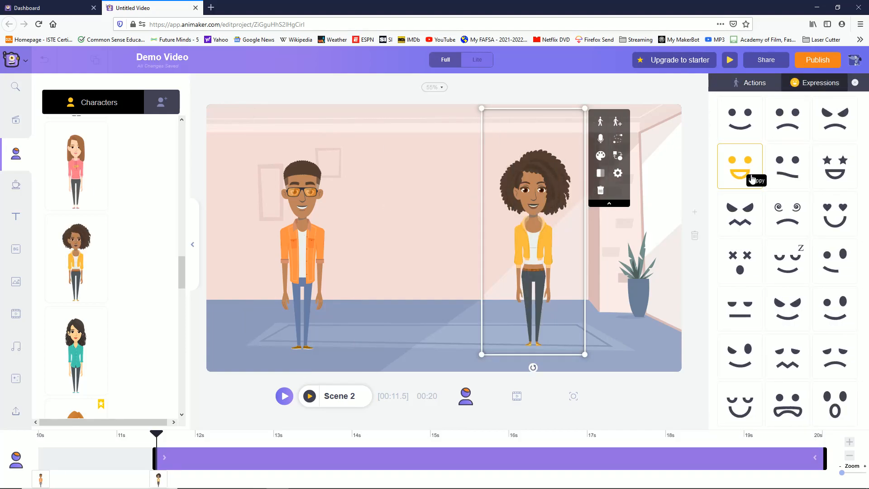
left_click(786, 169)
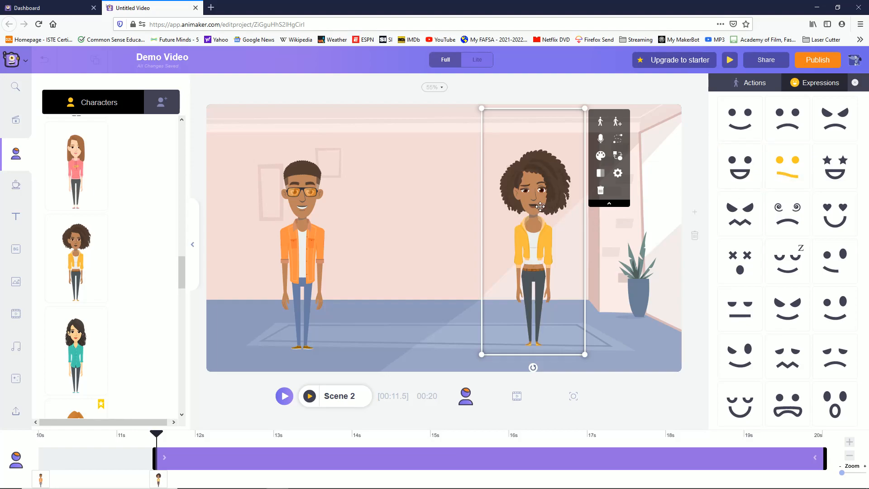
left_click(837, 121)
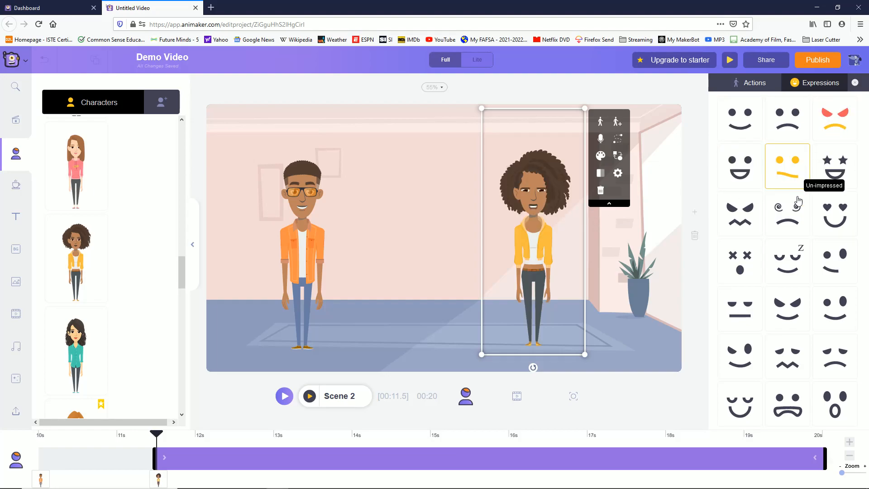
left_click(788, 273)
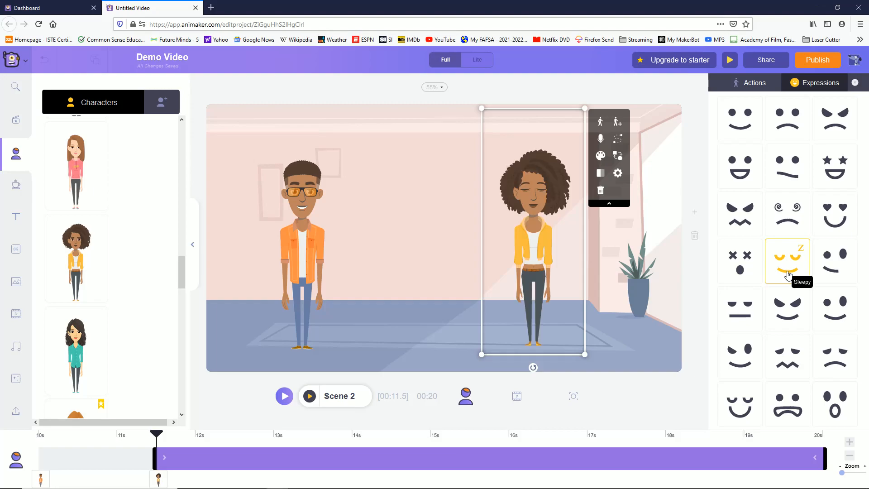
Step: Try the Evil and round-mouthed surprised expressions on the woman, and set her expression to the frightened face with the wide open mouth
left_click(776, 313)
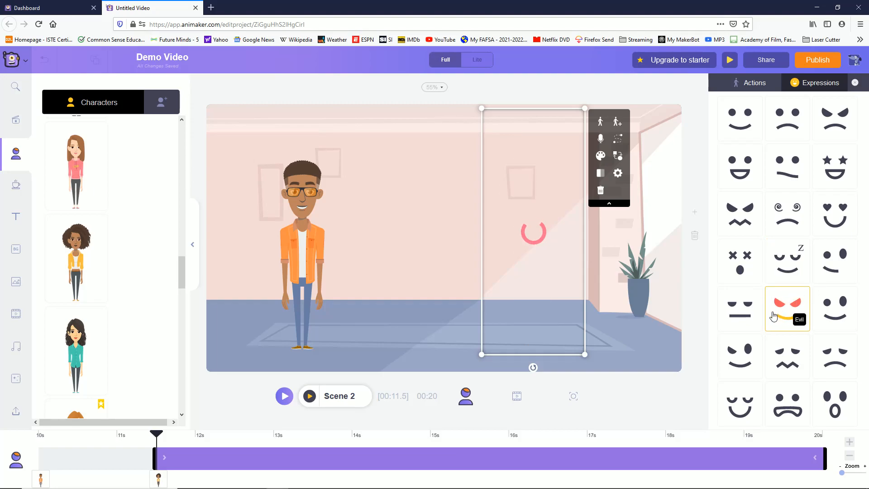
left_click(836, 400)
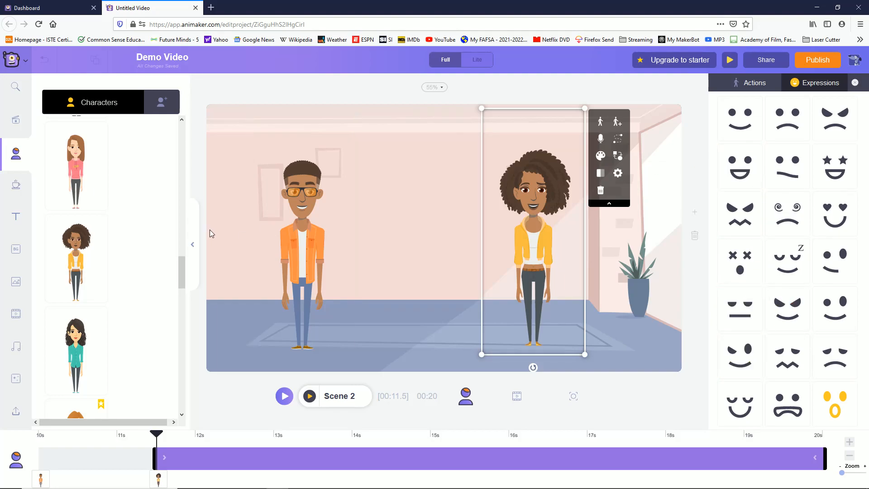
left_click(787, 405)
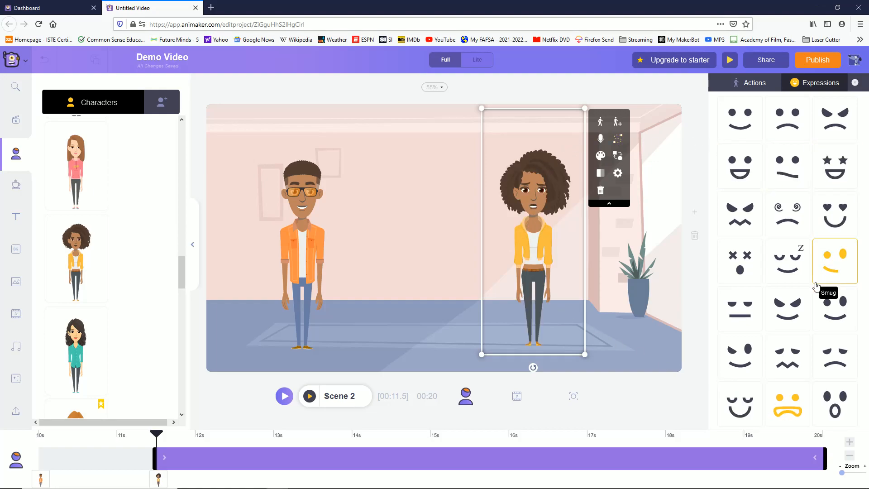
left_click(742, 84)
left_click(805, 83)
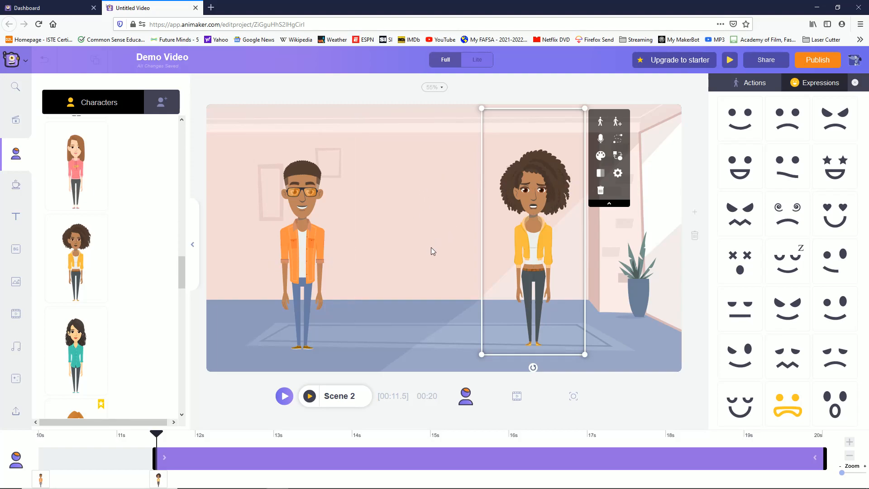
Step: Change the main TopWear color of the woman's jacket from the color palette to black
left_click(600, 157)
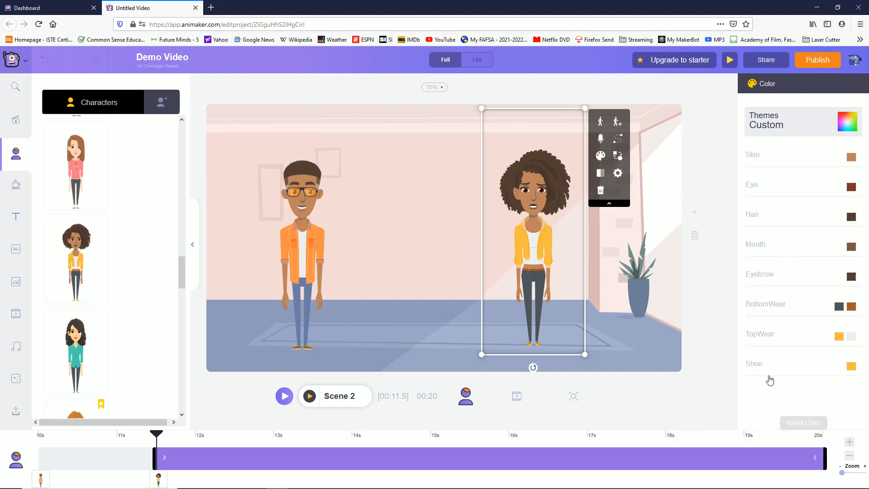
left_click(839, 340)
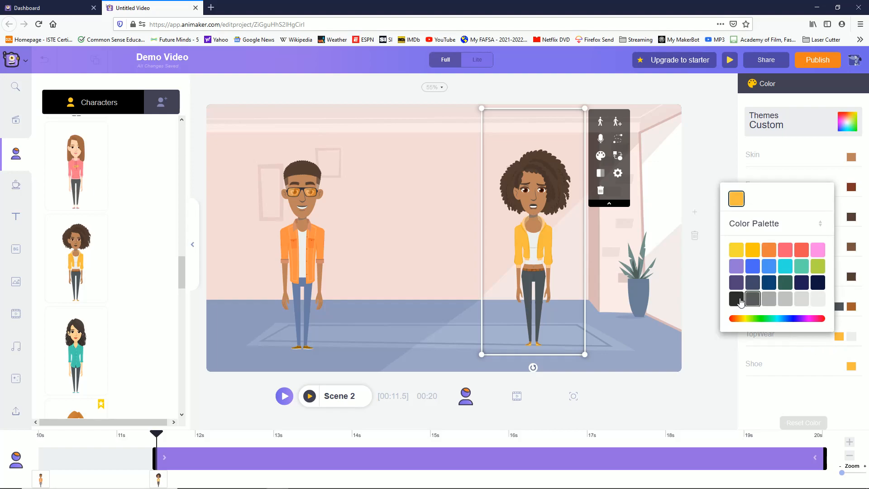
left_click(736, 299)
left_click(755, 375)
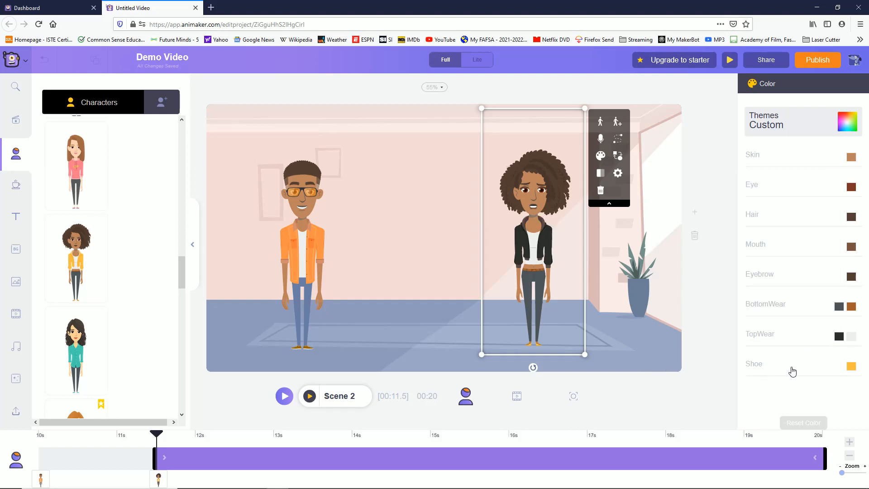